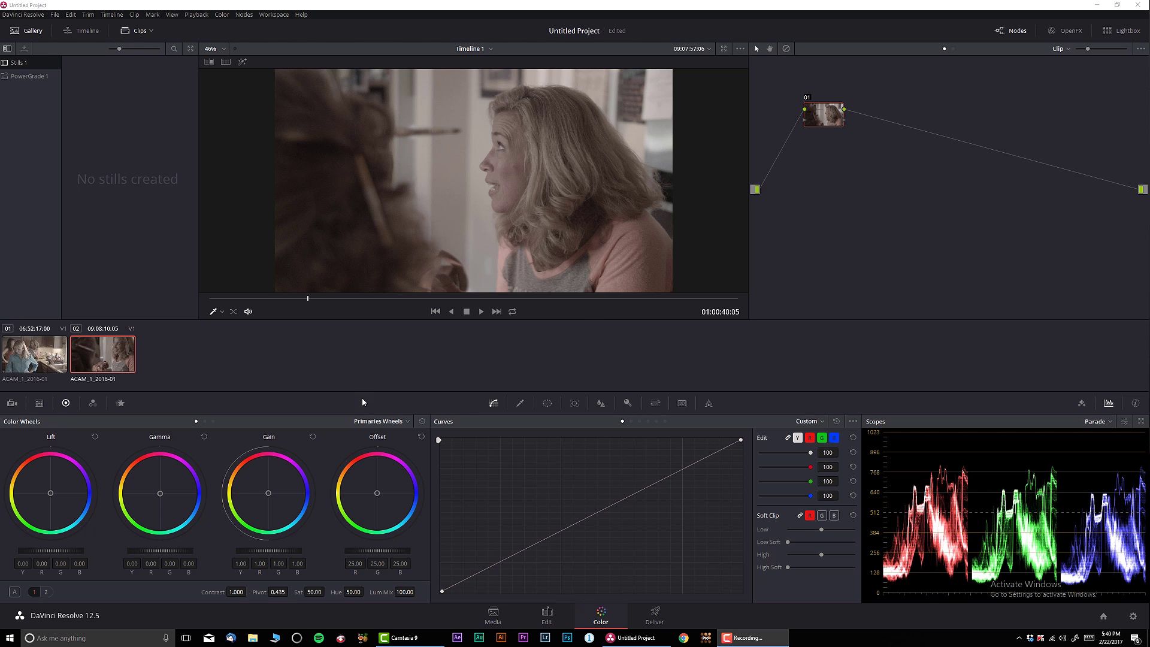
Load kitchen clip 01 and scrub through its later frames
left_click(10, 351)
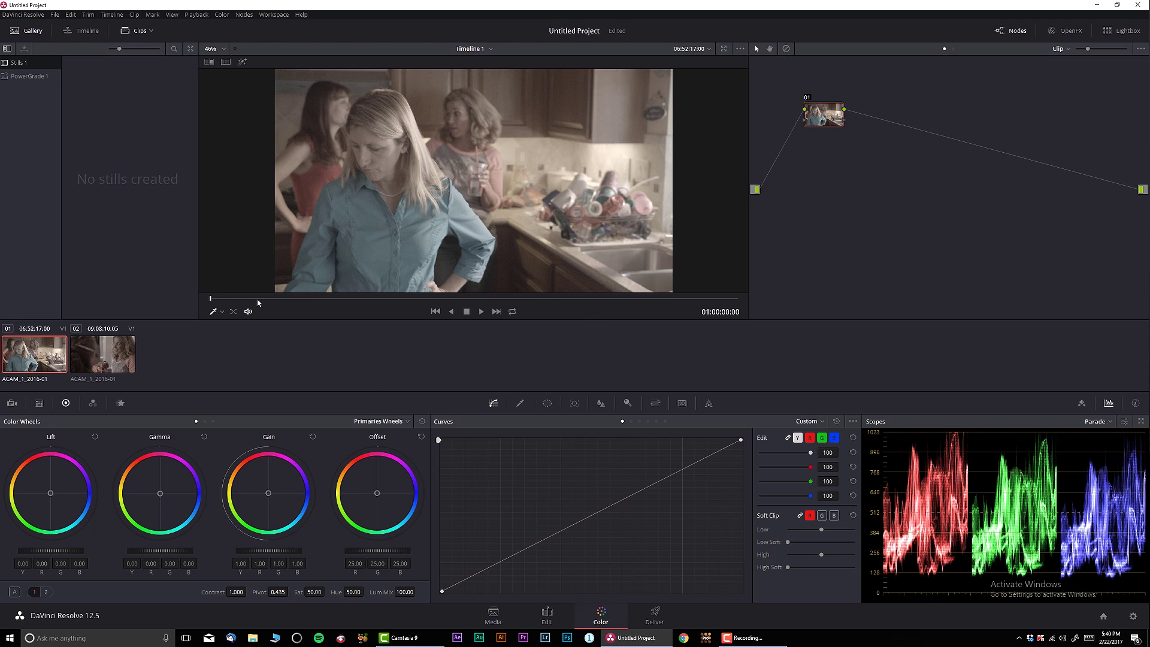
left_click_drag(259, 302, 461, 310)
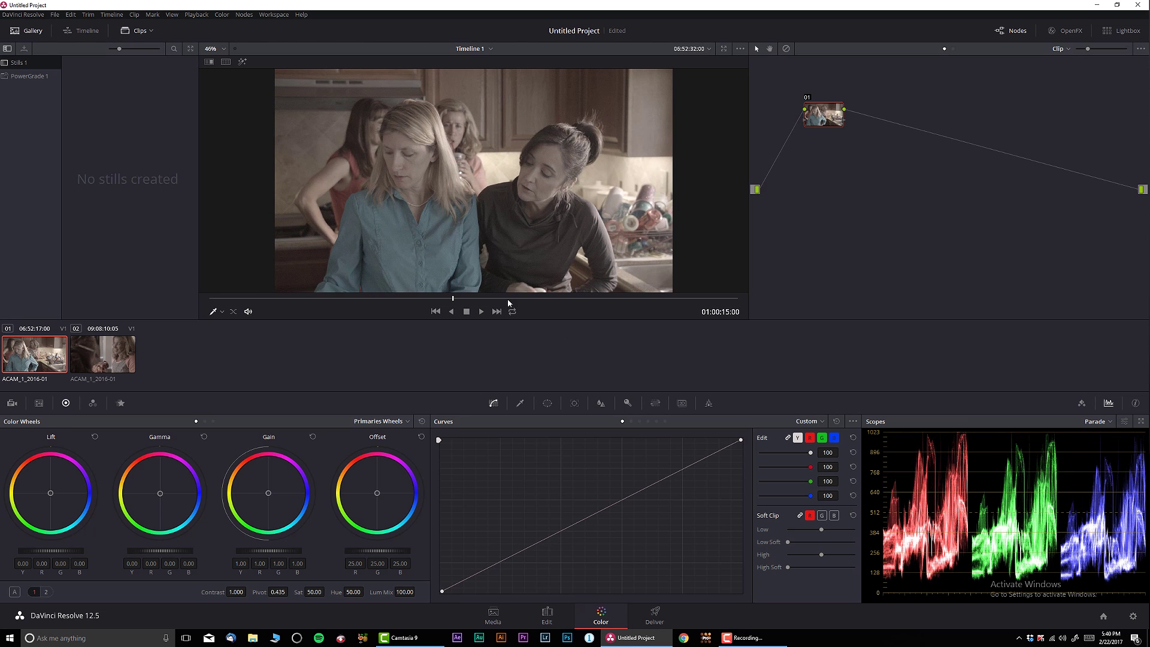
left_click_drag(479, 305, 386, 290)
Scrub through clip 02, then flip between the clips and settle on clip 01
left_click(95, 339)
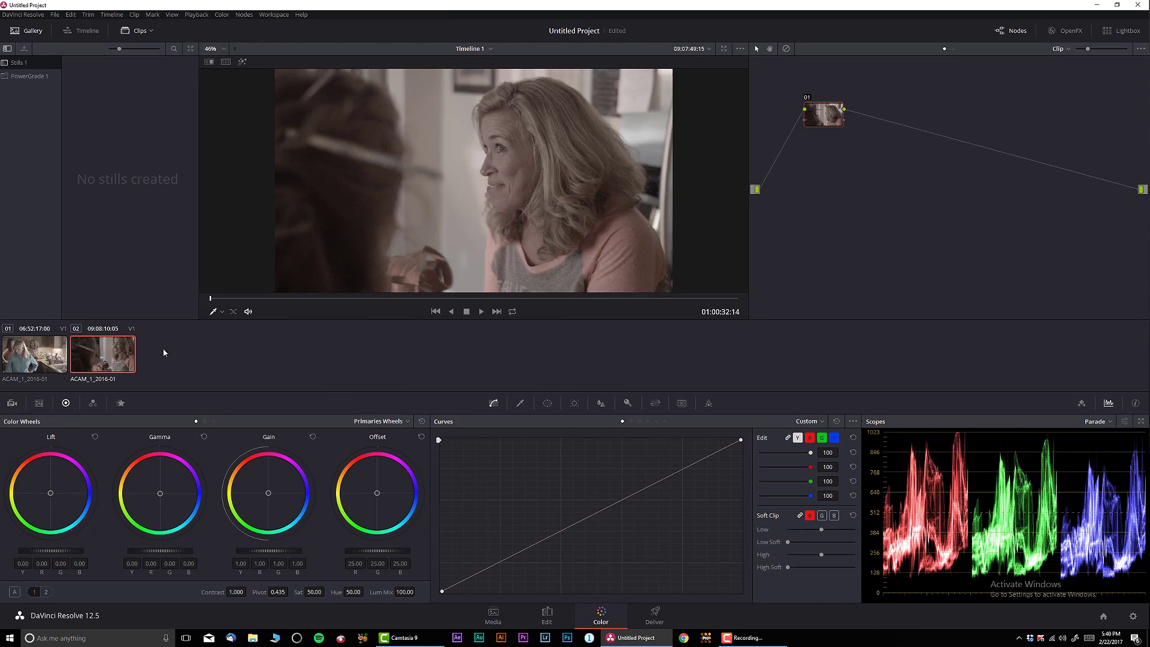
left_click_drag(271, 298, 601, 277)
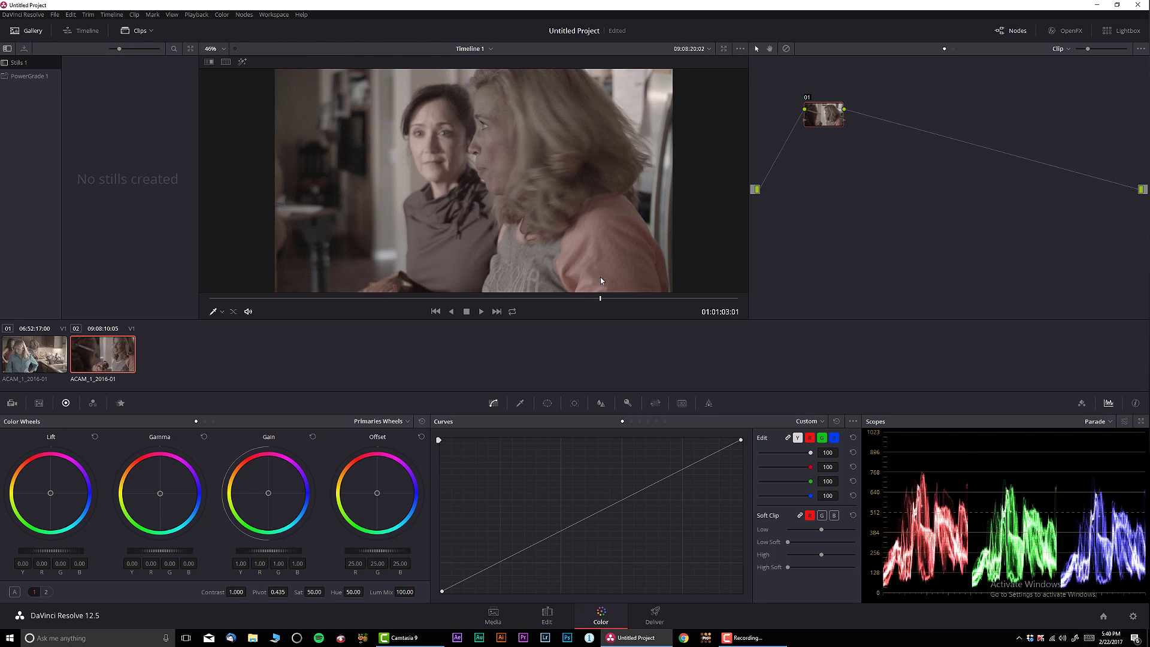
left_click(31, 367)
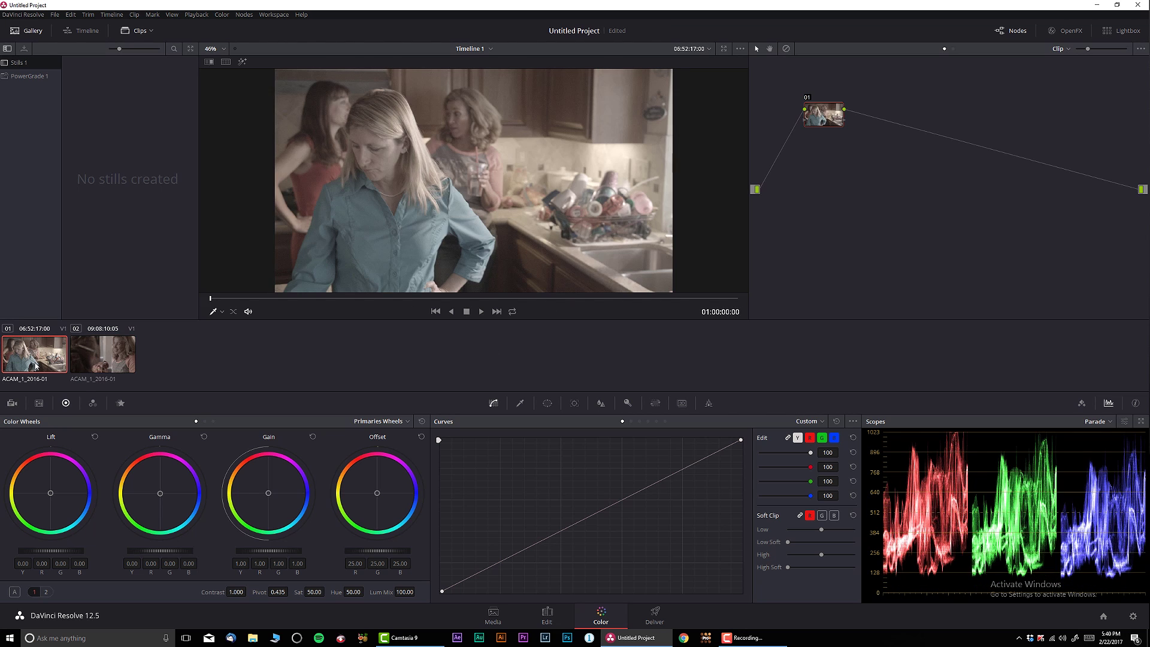
left_click(96, 351)
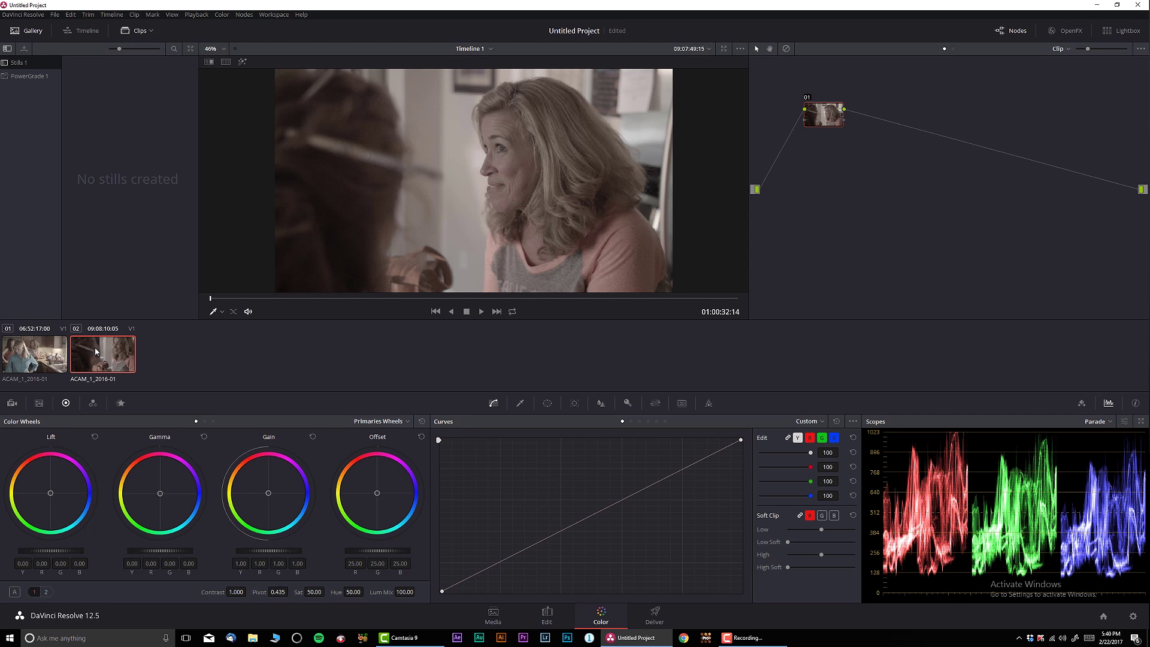
left_click(47, 356)
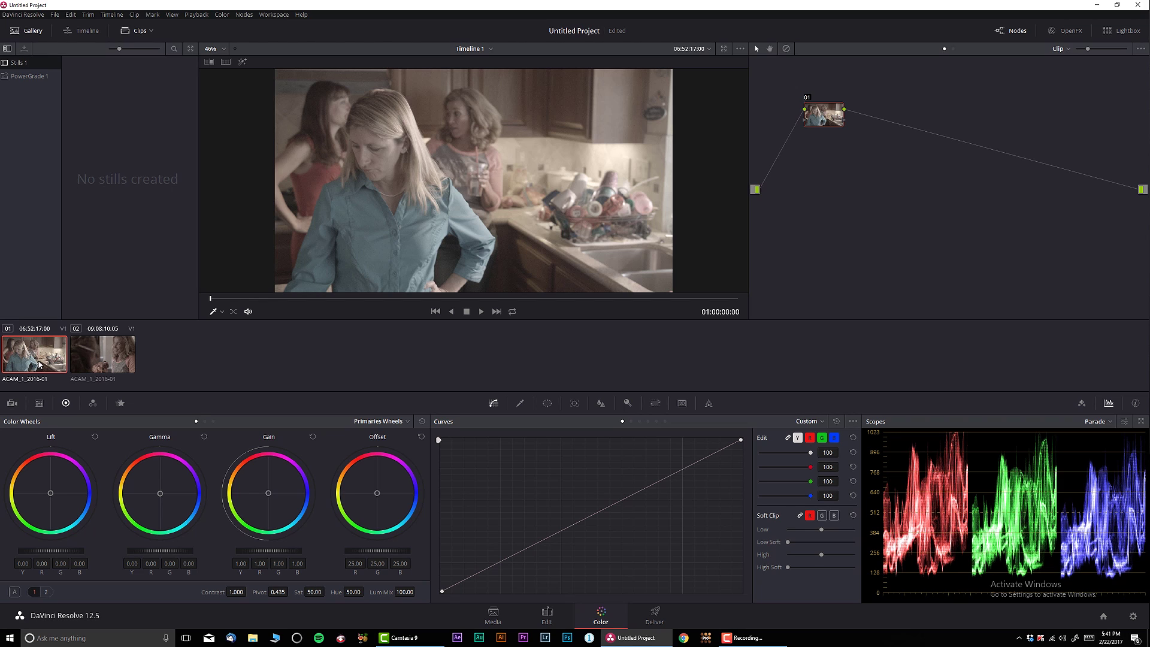
Shot-match clip 02 to clip 01 with Shot Match to this Clip, then view clip 02
left_click(106, 352)
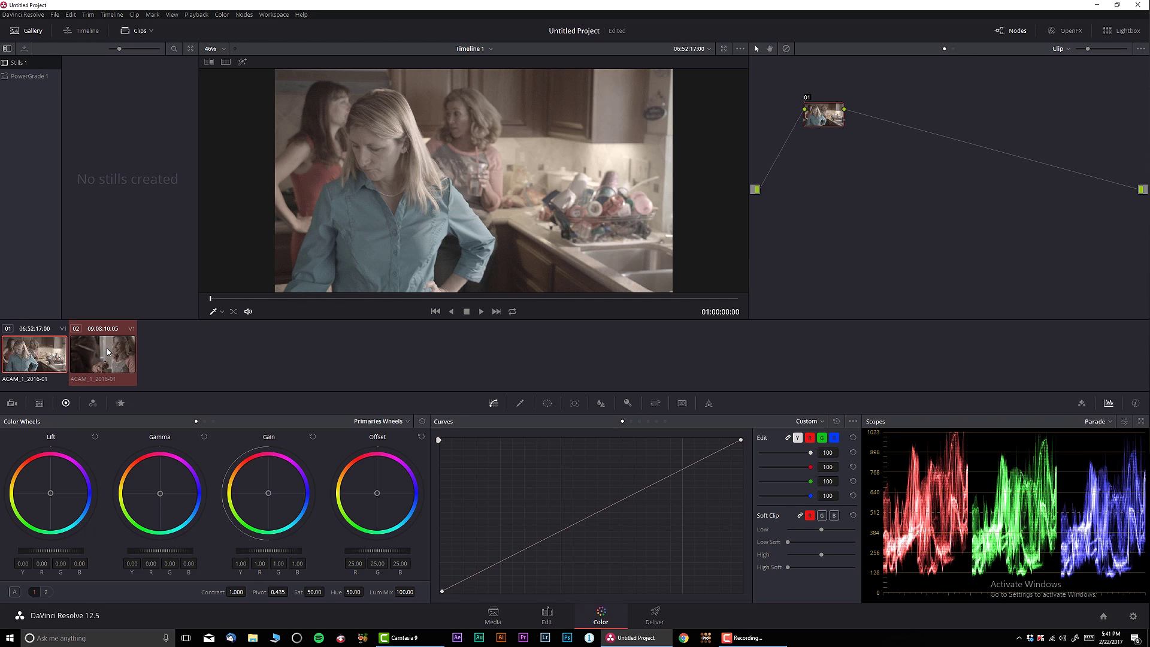
right_click(38, 358)
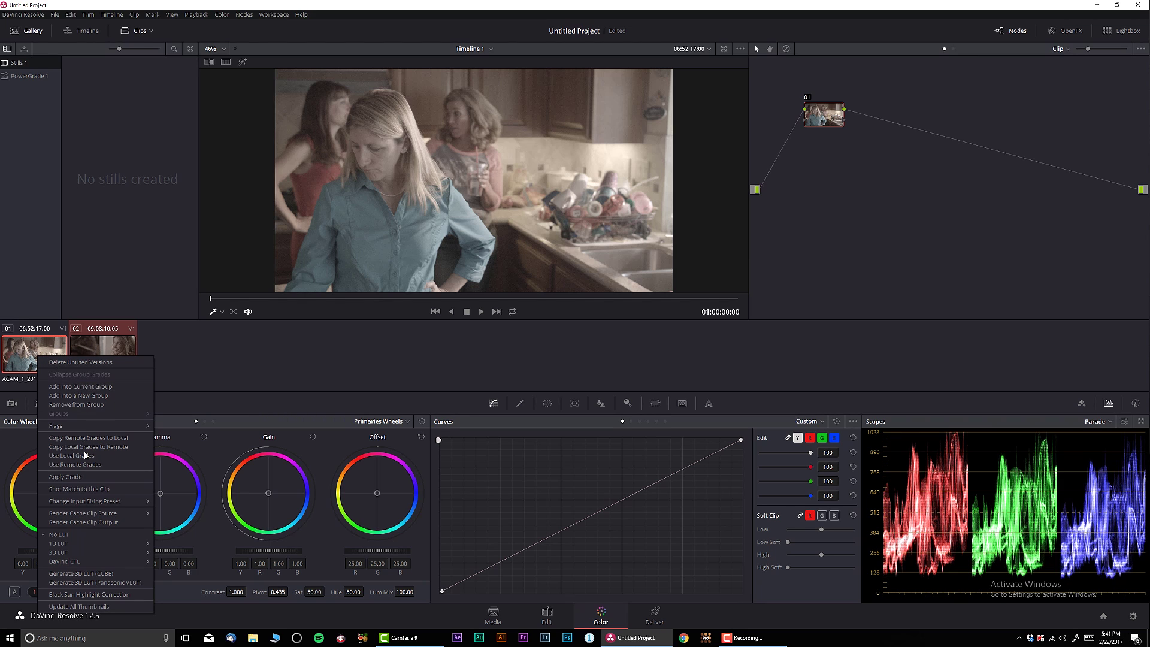
left_click(80, 490)
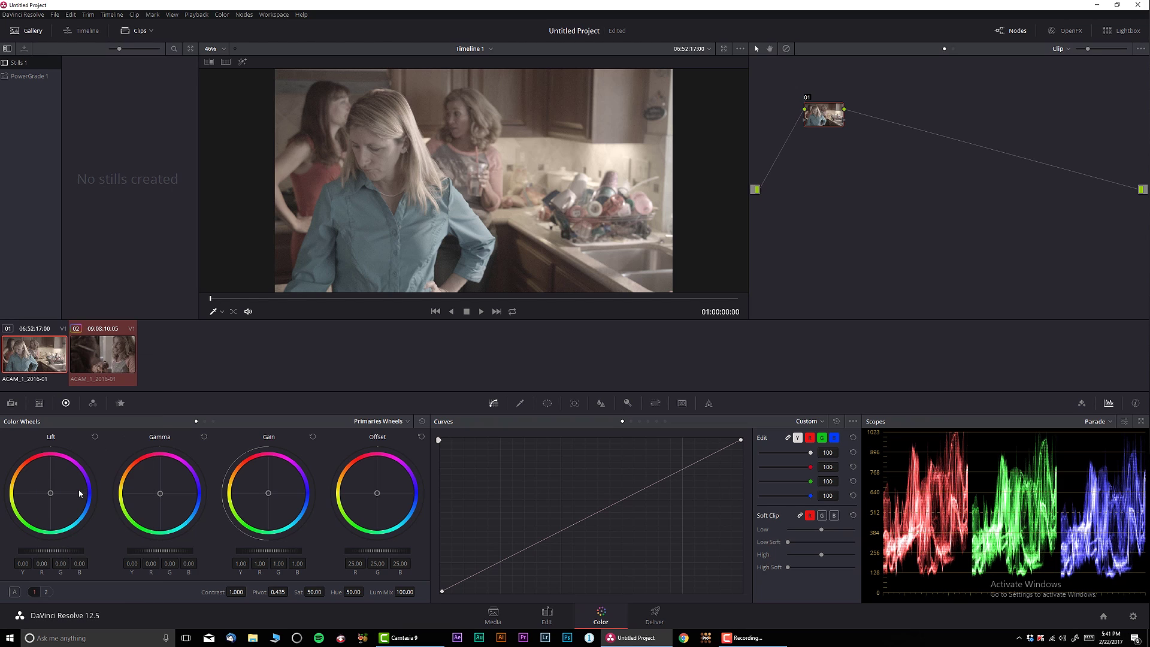
left_click(45, 356)
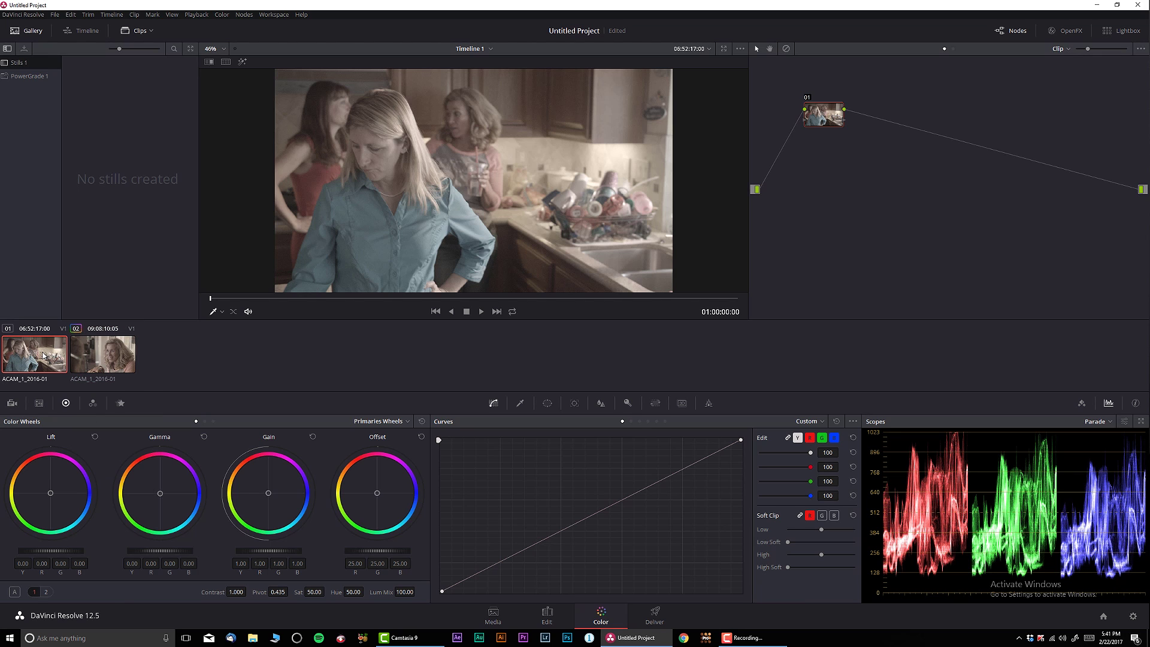
left_click(103, 358)
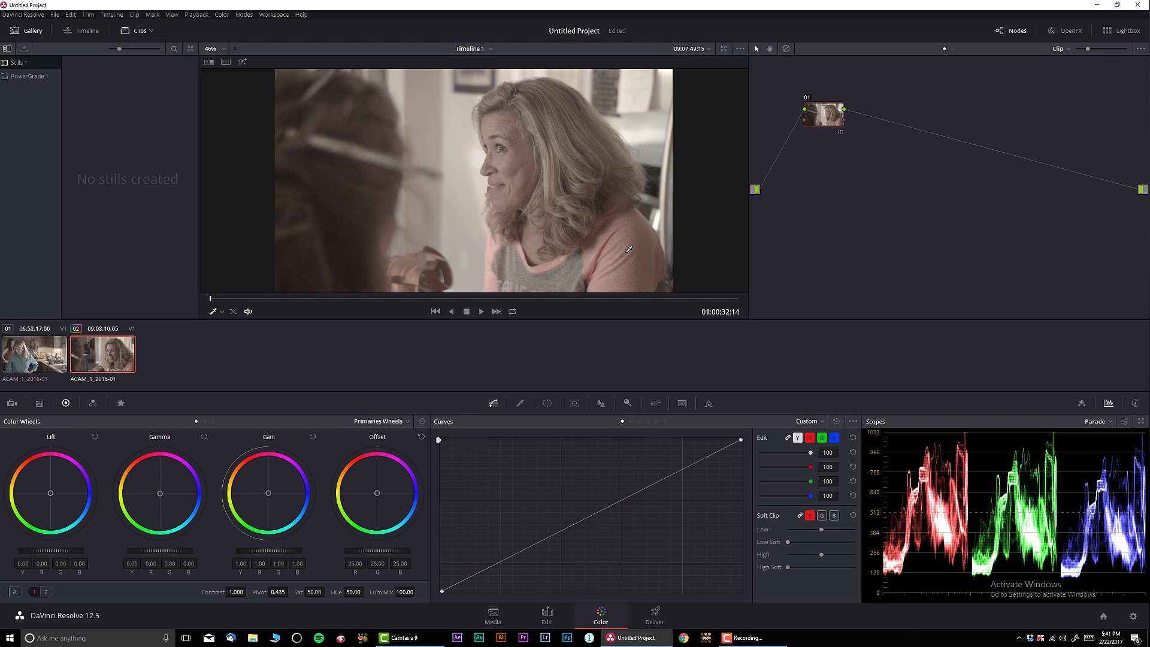
Toggle clip 02's node 01 off and on with Ctrl+D, compare against clip 01, and end on clip 01
key("ctrl+d")
key("ctrl+d")
key("ctrl+d")
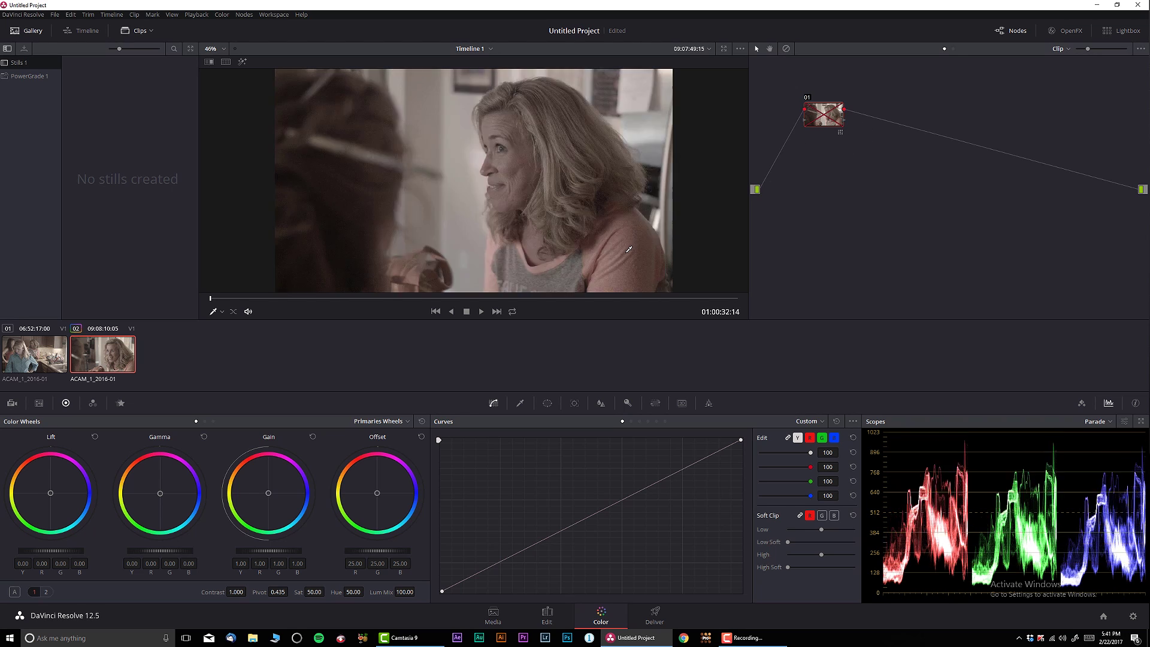
key("ctrl+d")
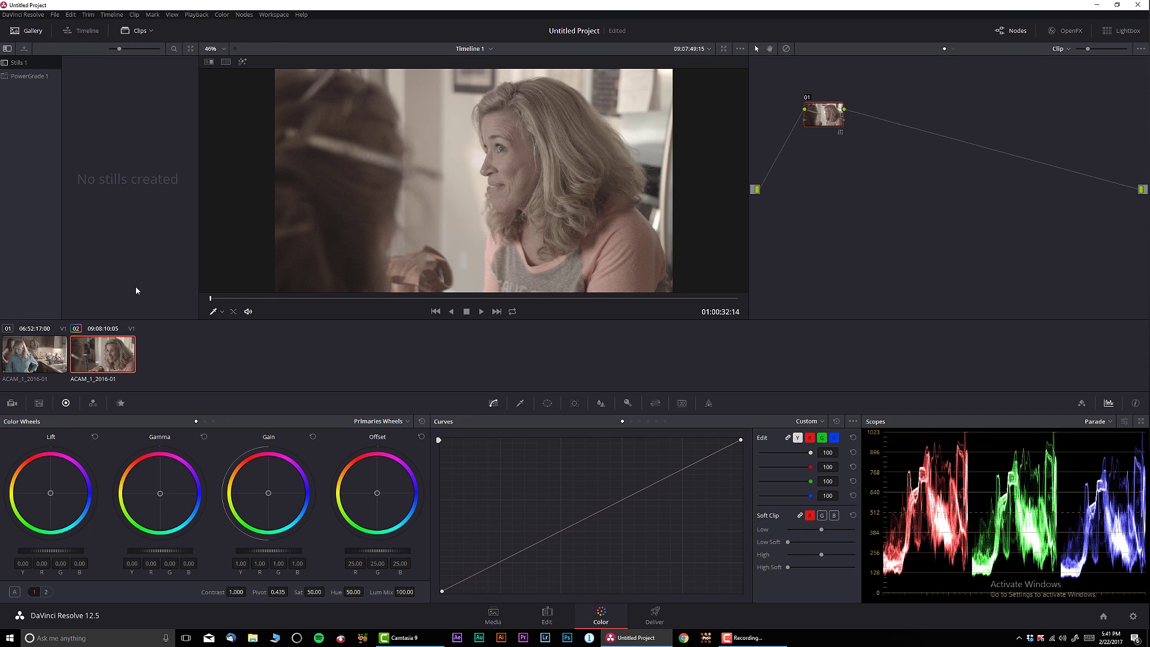
left_click(44, 354)
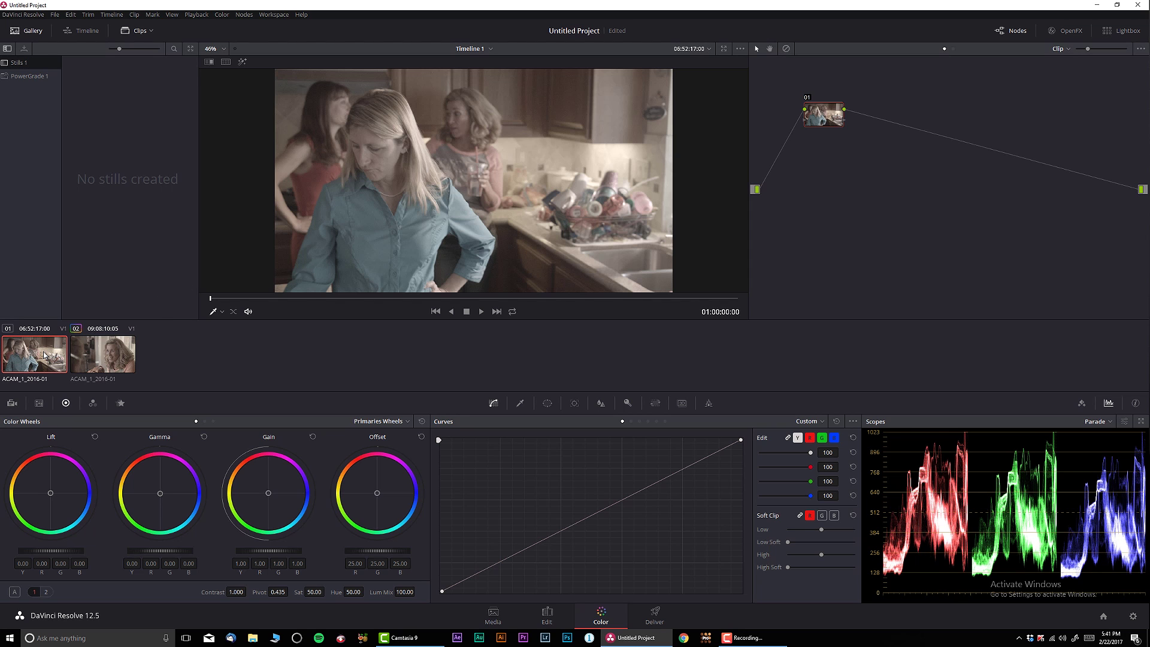
left_click(102, 354)
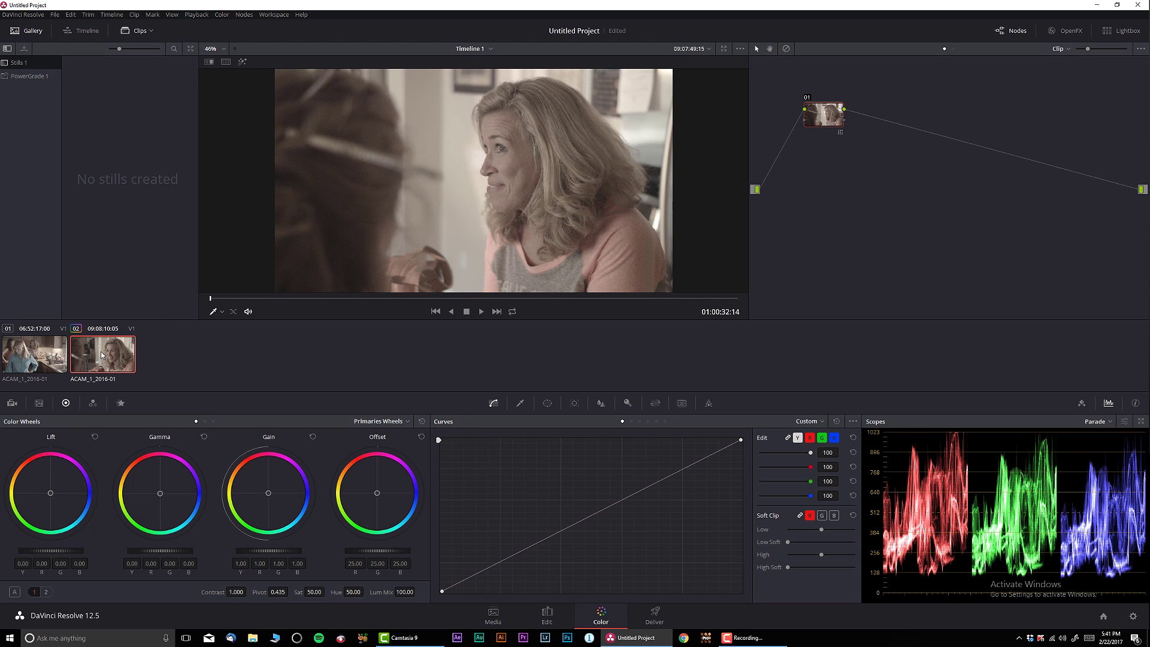
left_click(57, 355)
left_click(110, 358)
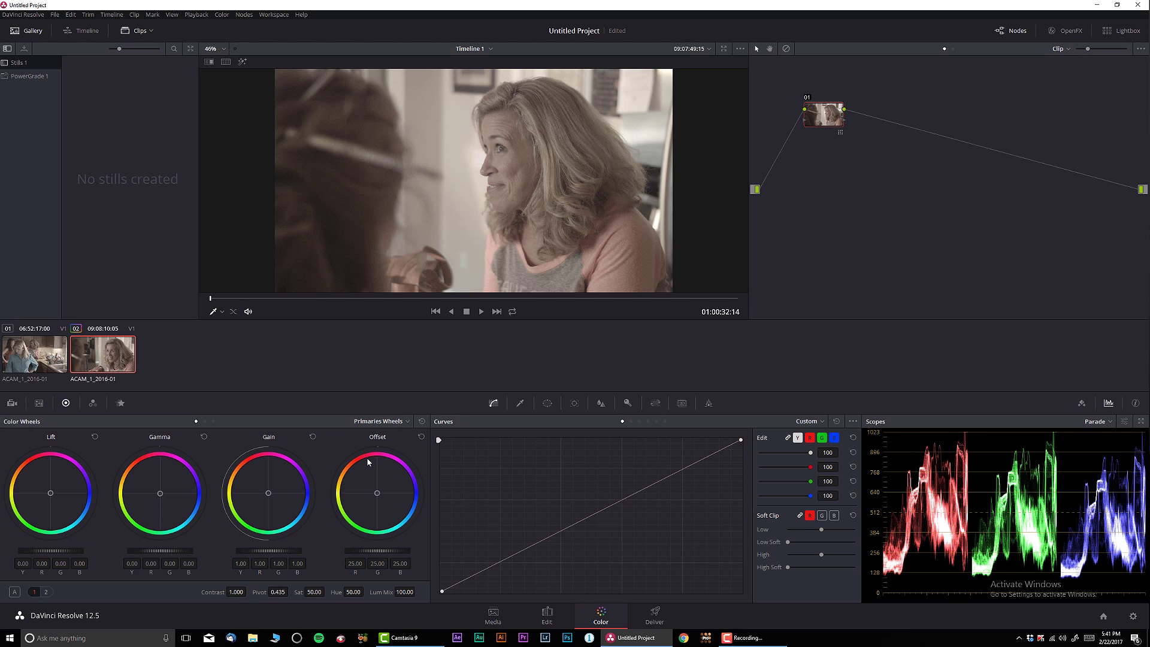
left_click(55, 351)
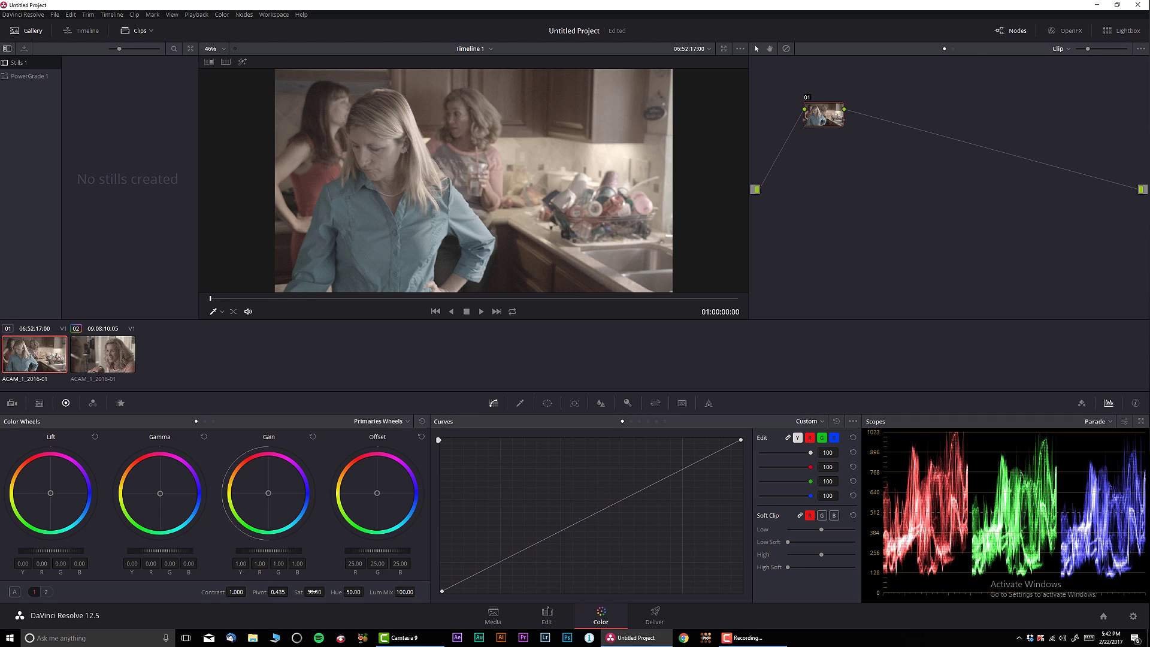
Raise node 01 saturation to 90.40 and shape the curve's black point, shadows and white point
left_click_drag(314, 592, 328, 591)
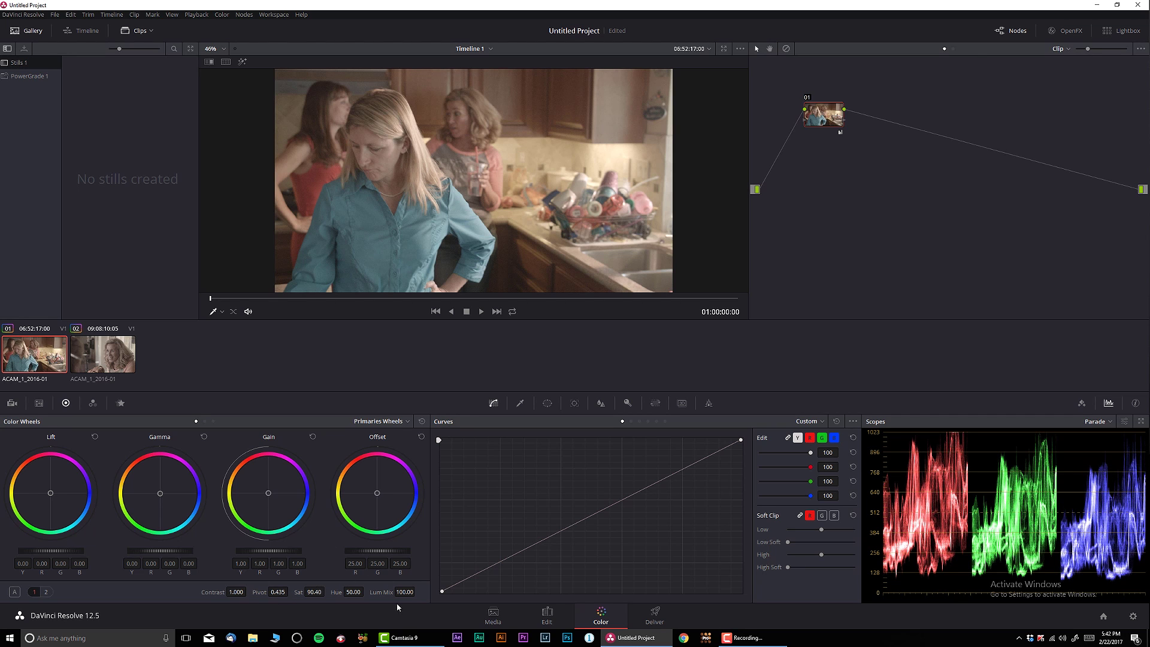
left_click_drag(440, 592, 463, 604)
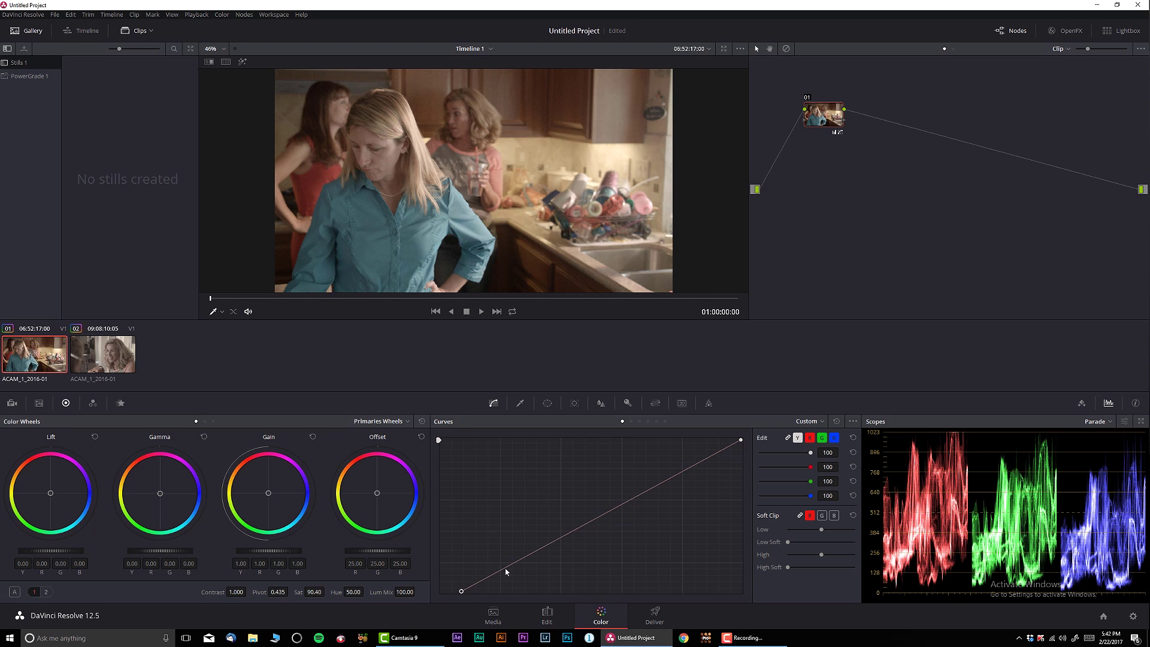
left_click_drag(507, 569, 515, 571)
left_click_drag(744, 443, 743, 450)
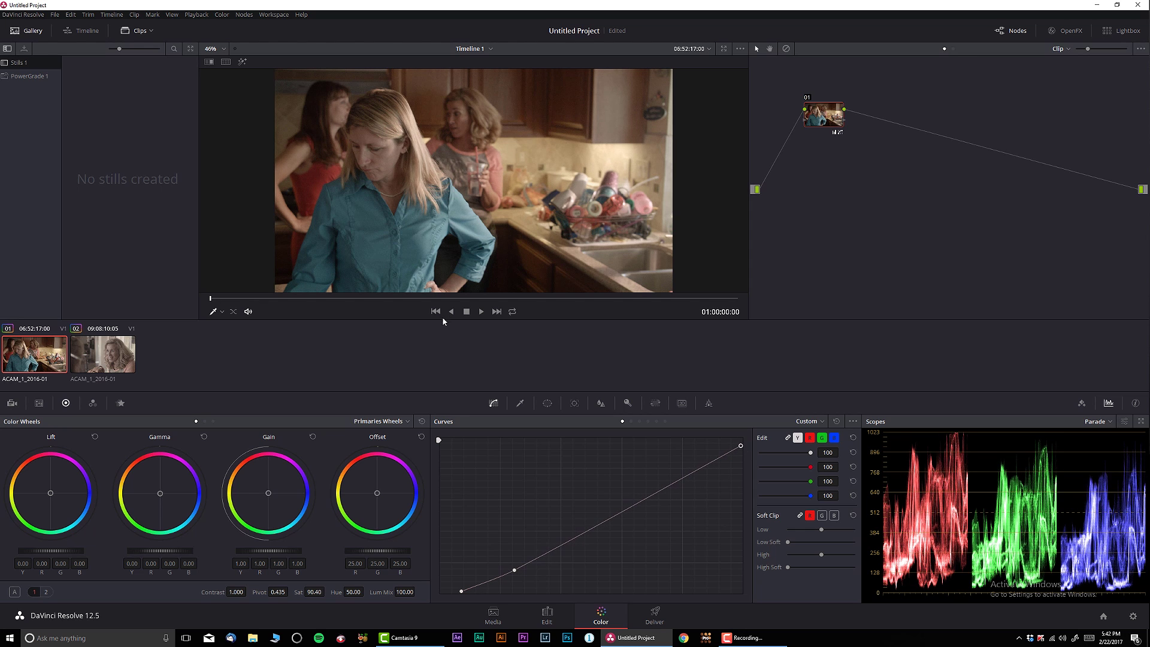
left_click_drag(446, 300, 496, 307)
Add serial node 02 with Alt+S and switch its curves to Hue Vs Hue
key("alt+s")
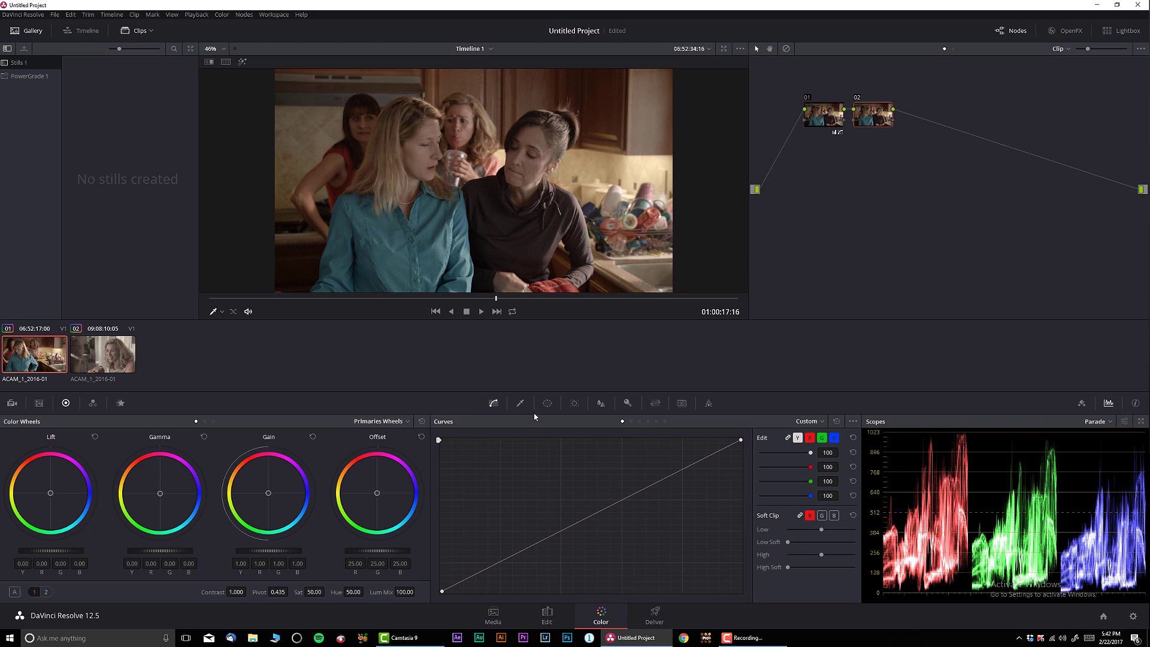
left_click(808, 421)
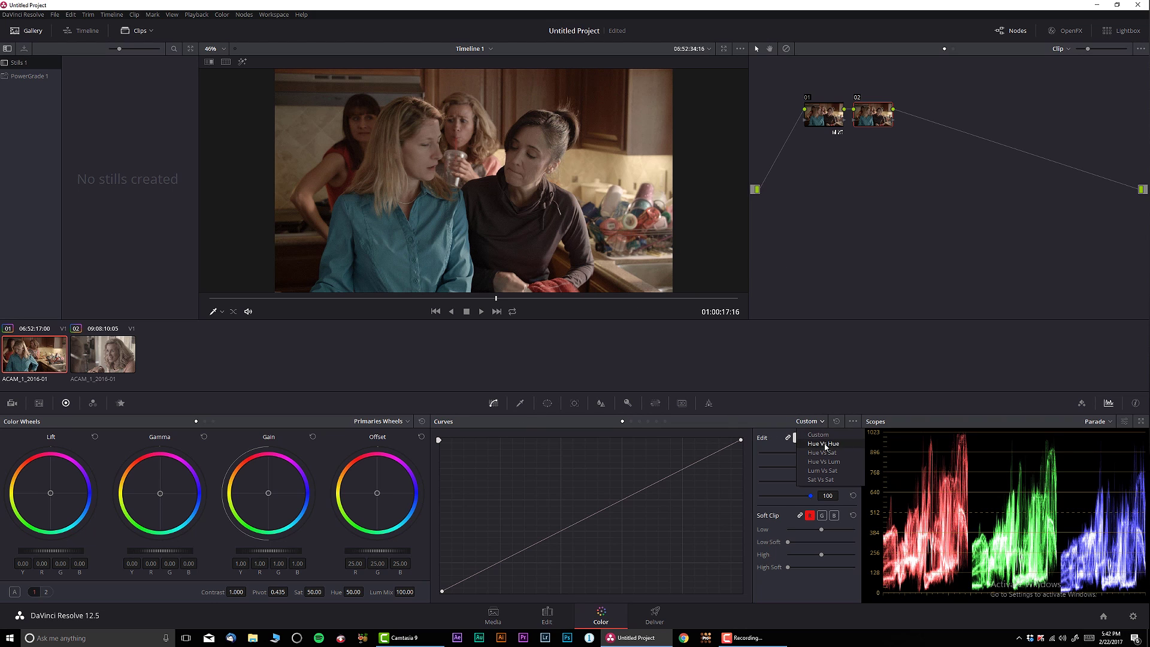
left_click(824, 443)
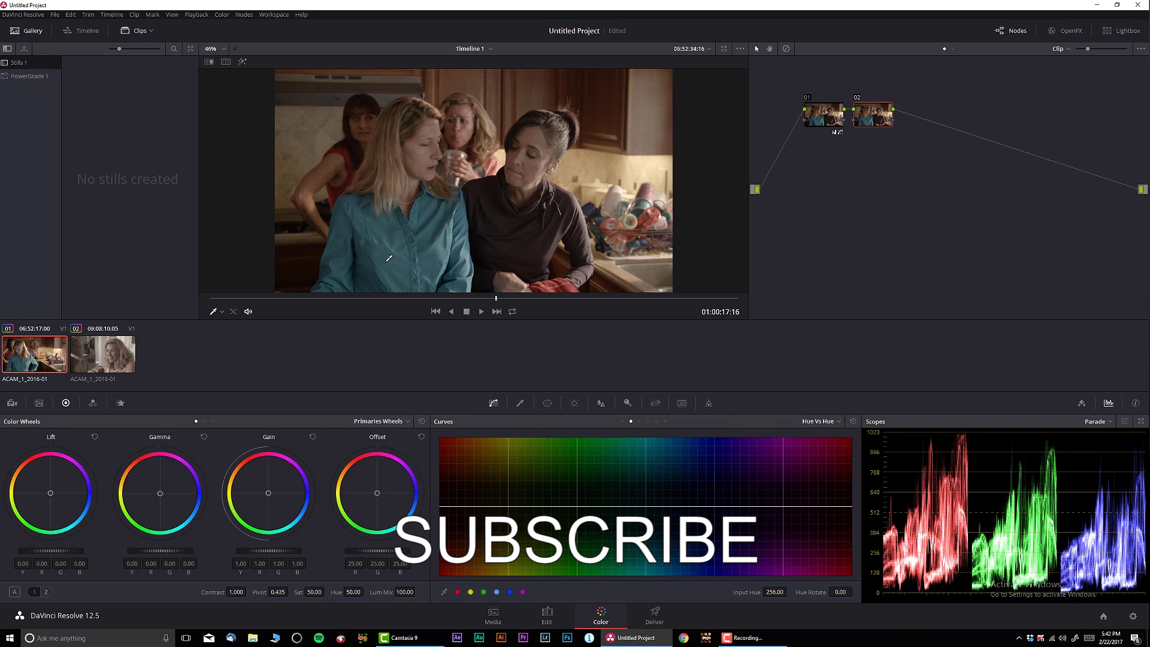
Sample the teal shirt and rotate its hue 0.58 at Input Hue 125.55
left_click(431, 283)
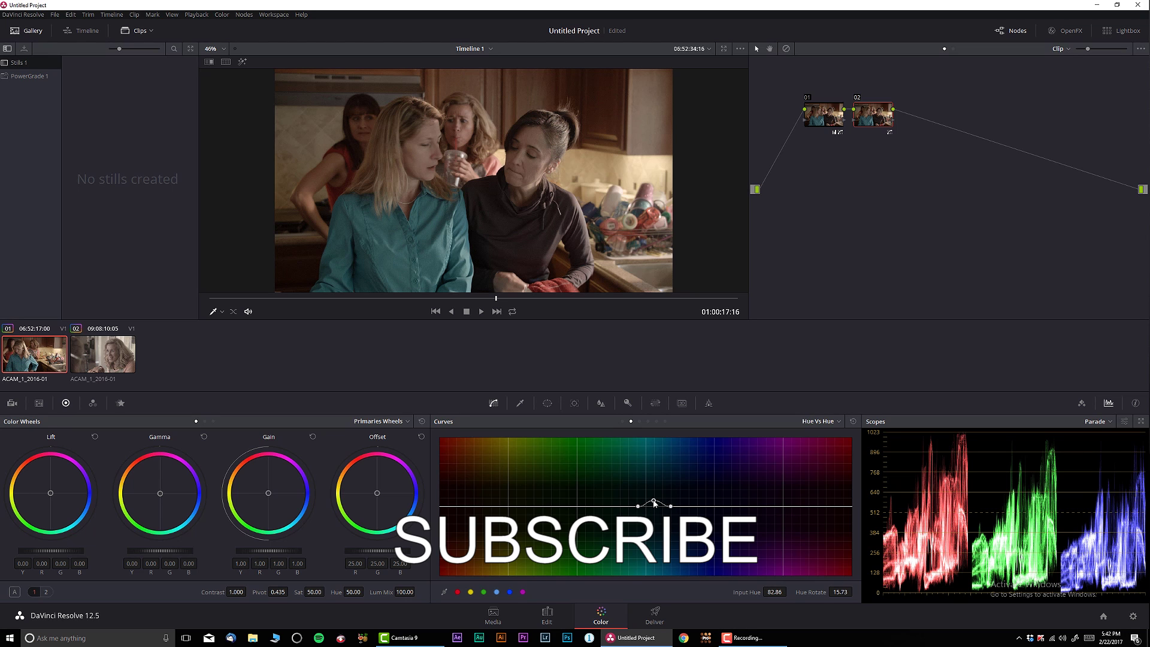
left_click_drag(655, 503, 703, 510)
scroll(495, 216, "up", 5)
scroll(494, 216, "up", 8)
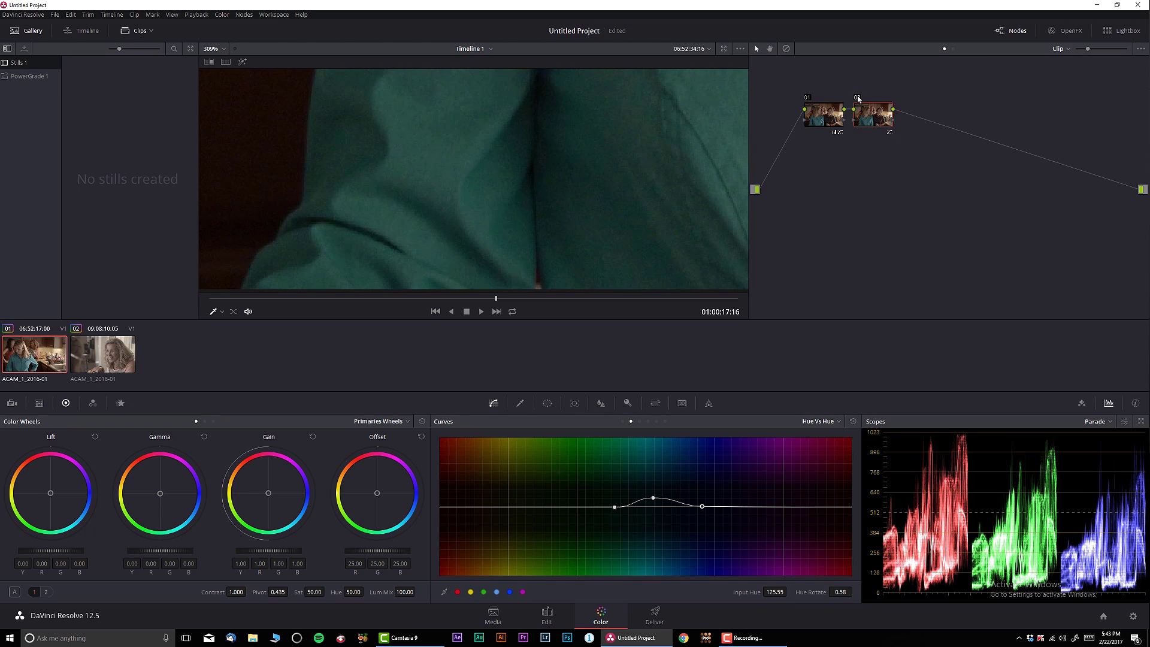
Add node 03 with 3-frame temporal NR, Luma 6.2 and Chroma 10.0 thresholds, and re-enable it
key("alt+s")
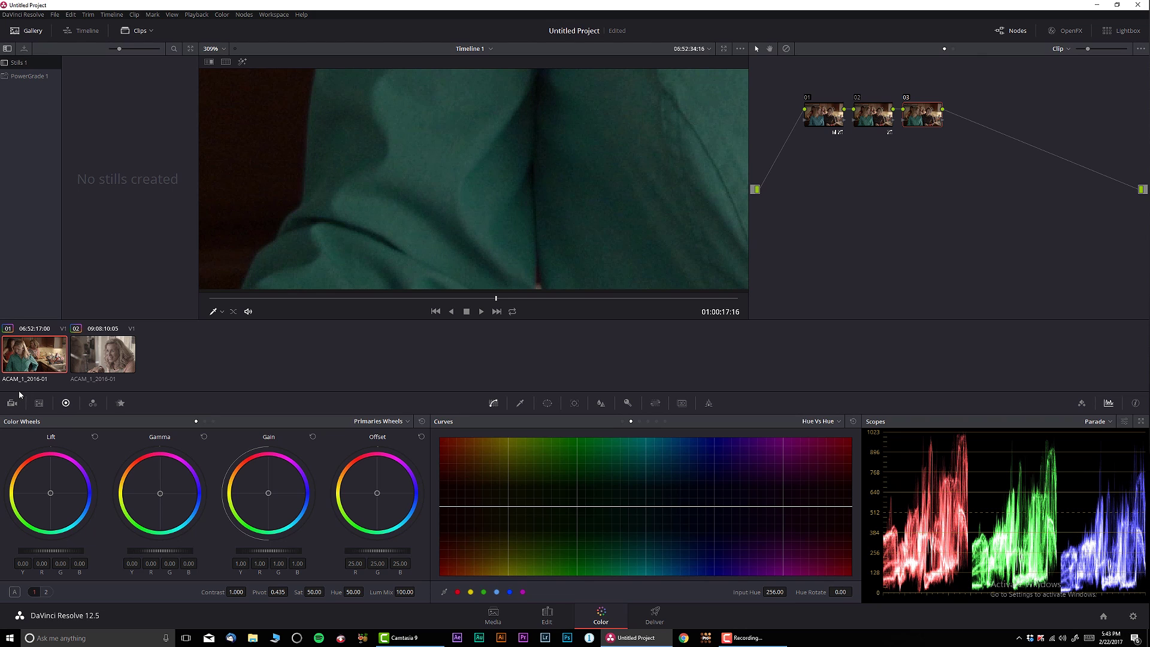
left_click(121, 402)
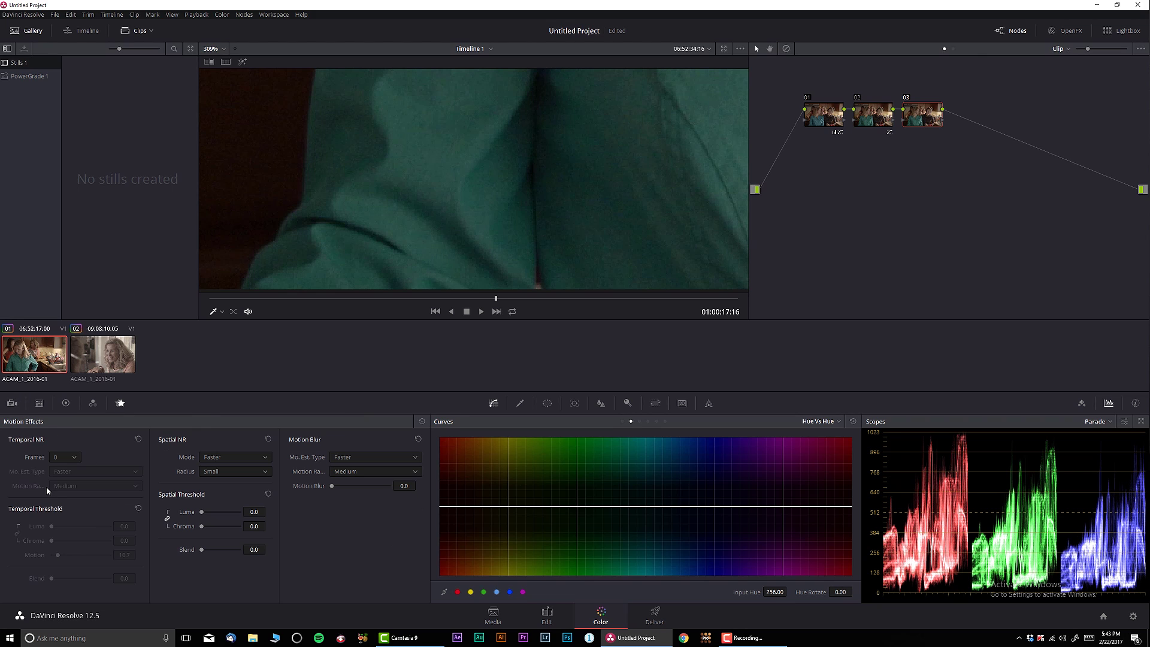
left_click(65, 457)
left_click(63, 501)
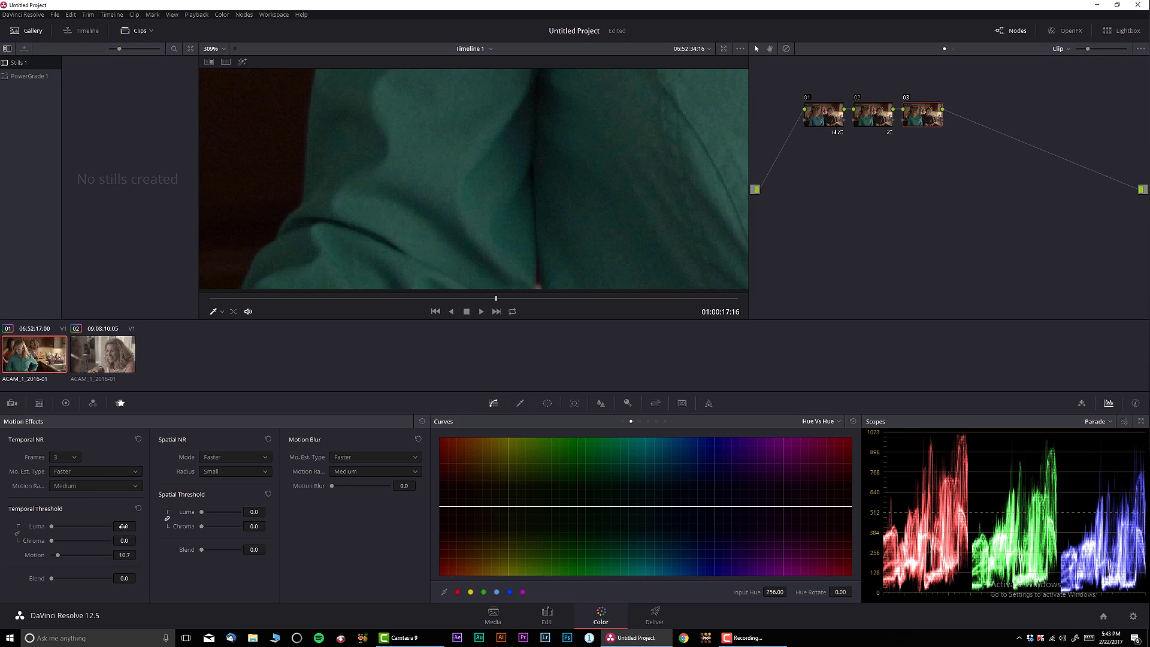
left_click_drag(124, 526, 130, 526)
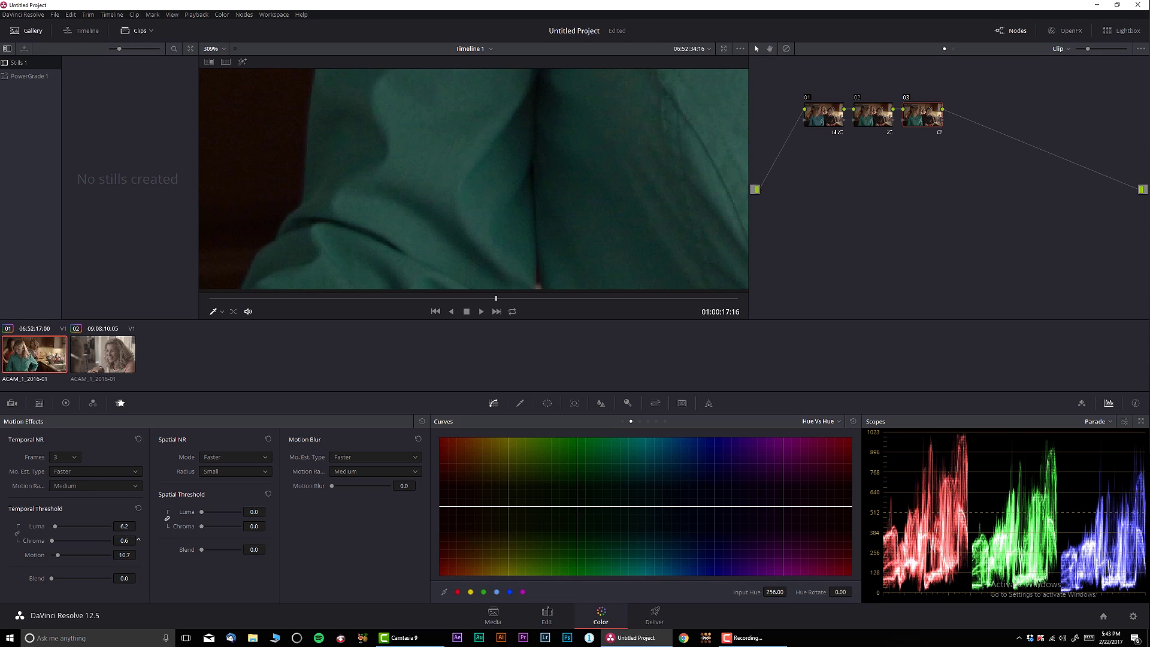
left_click_drag(124, 540, 138, 540)
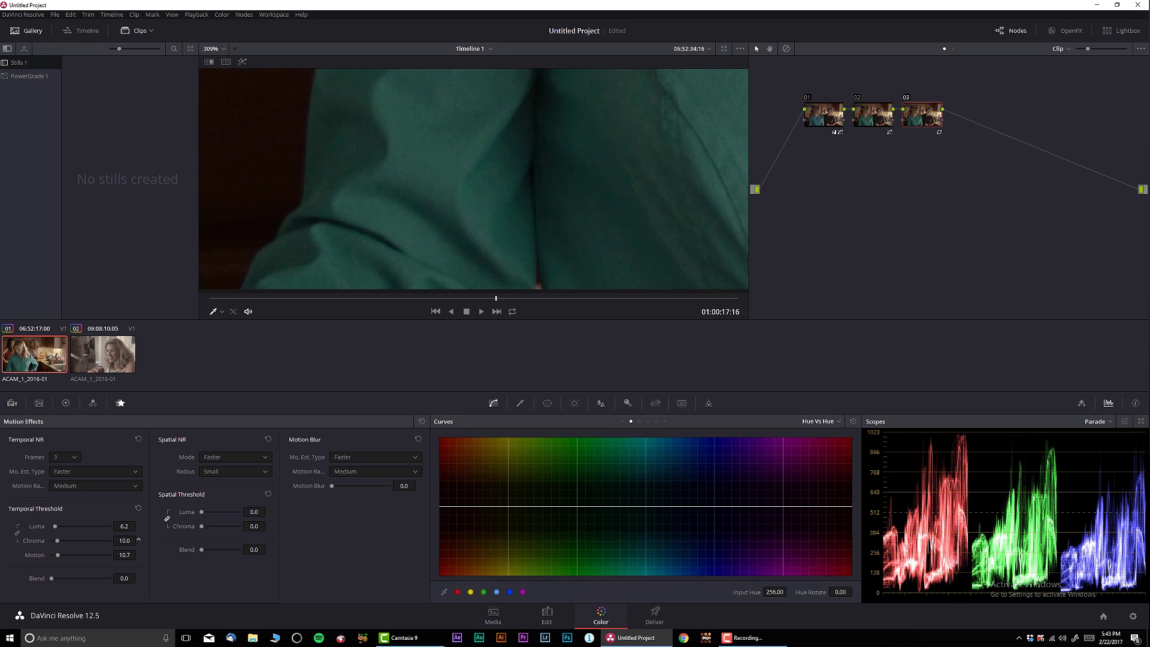
left_click(908, 99)
Fit the viewer, grab the graded kitchen frame as still 1.1.1, and load clip 02
key("shift+z")
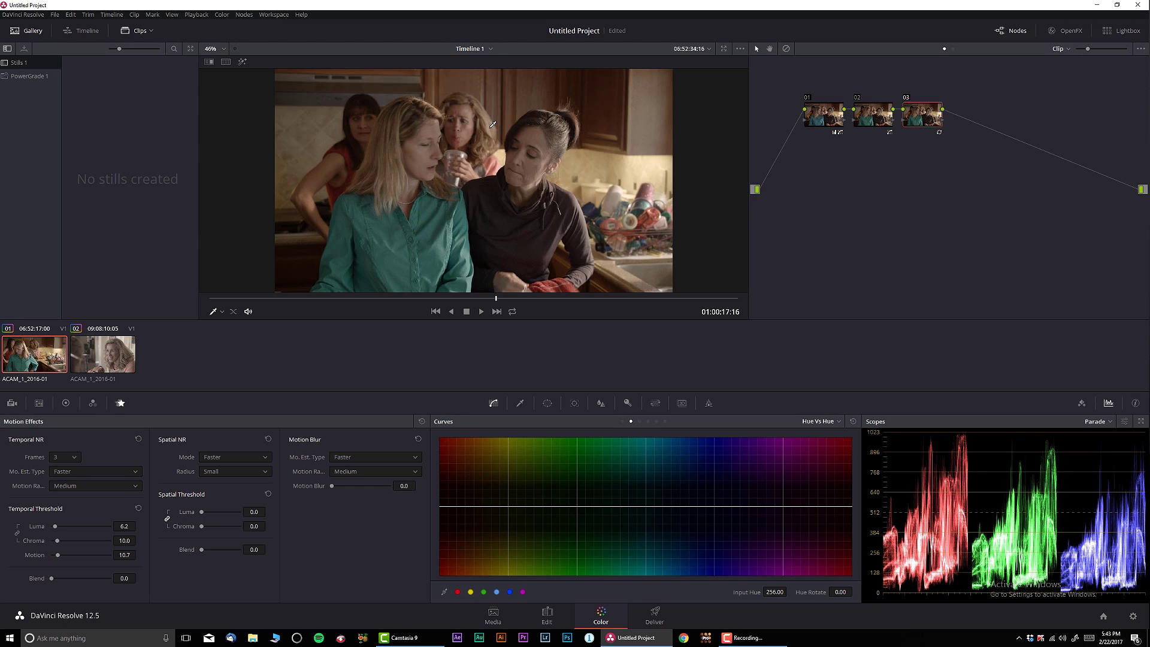
right_click(487, 128)
key("Escape")
key("ctrl+alt+g")
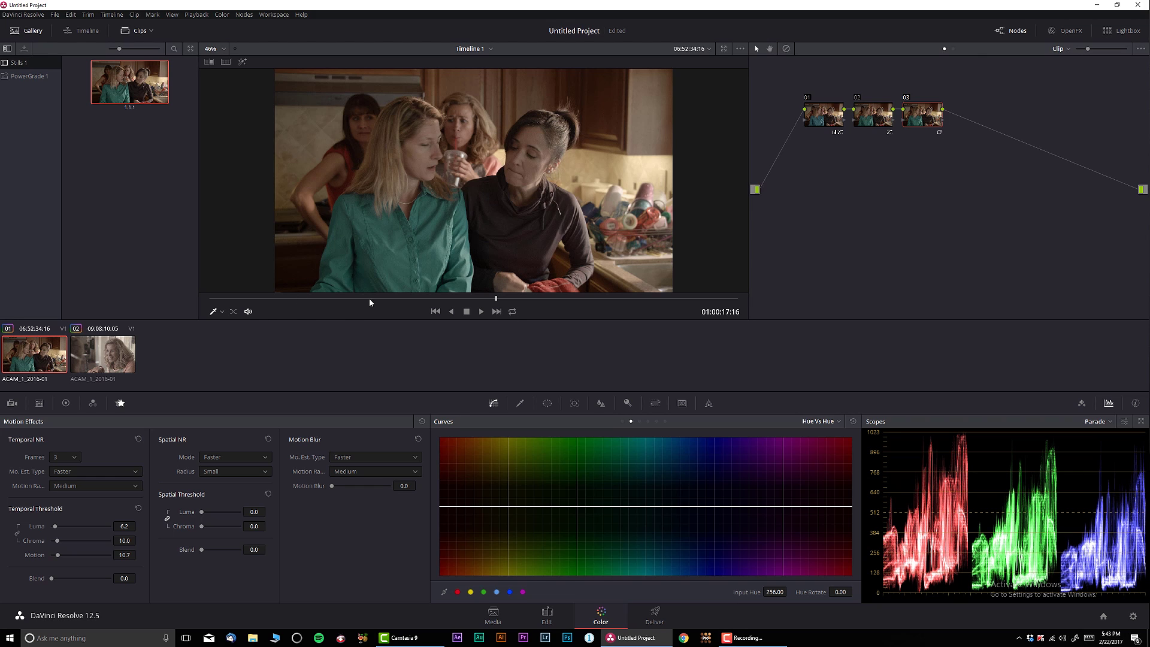
left_click(451, 297)
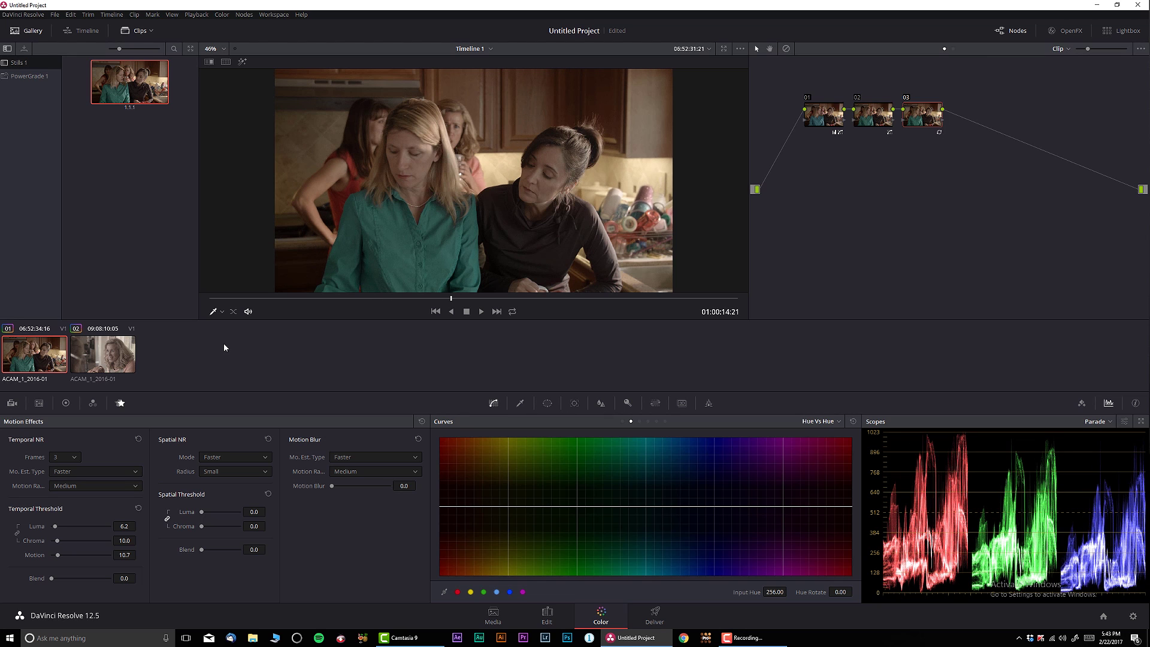
left_click(106, 363)
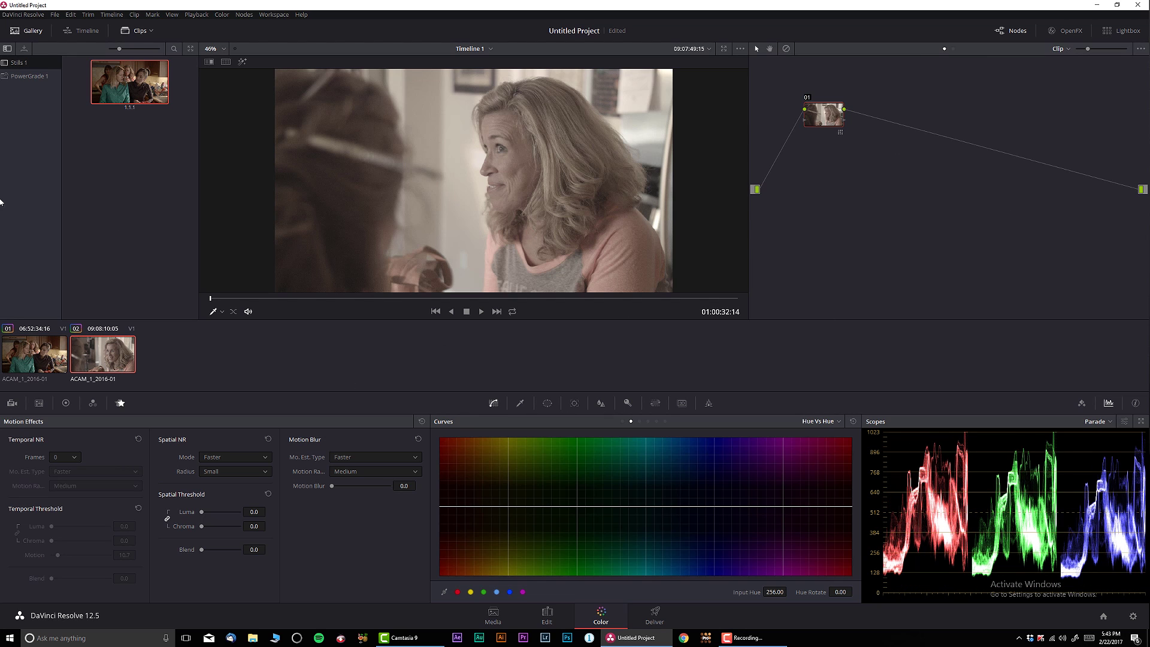
Apply still 1.1.1's grade to clip 02, then undo the replaced grade
right_click(130, 84)
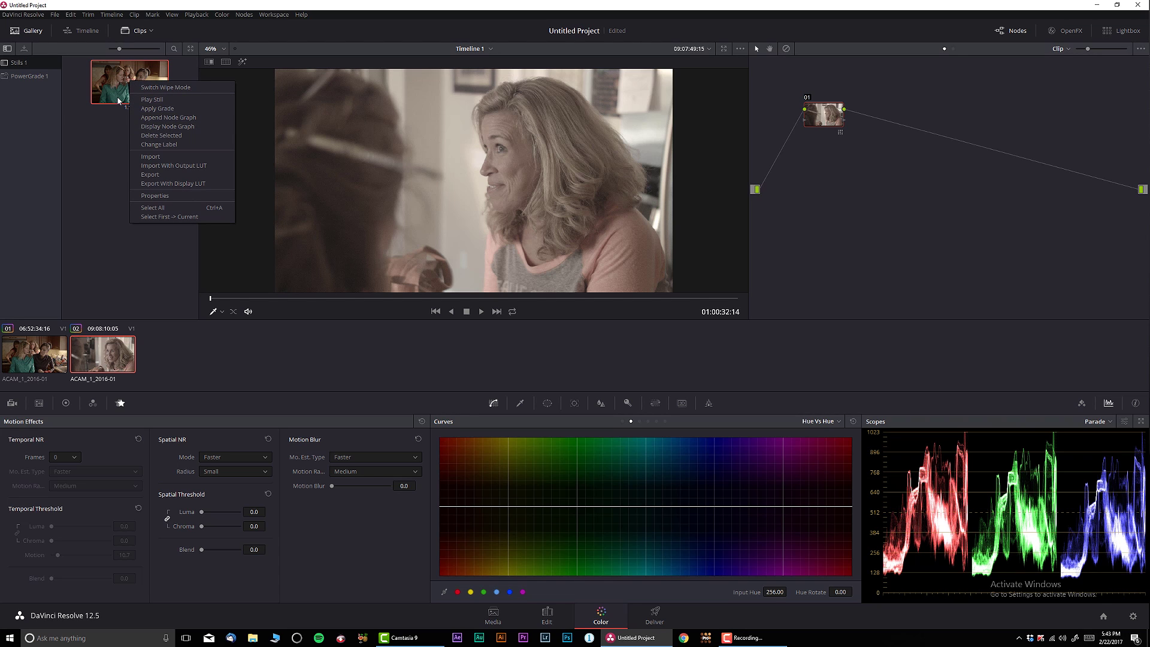
left_click(167, 117)
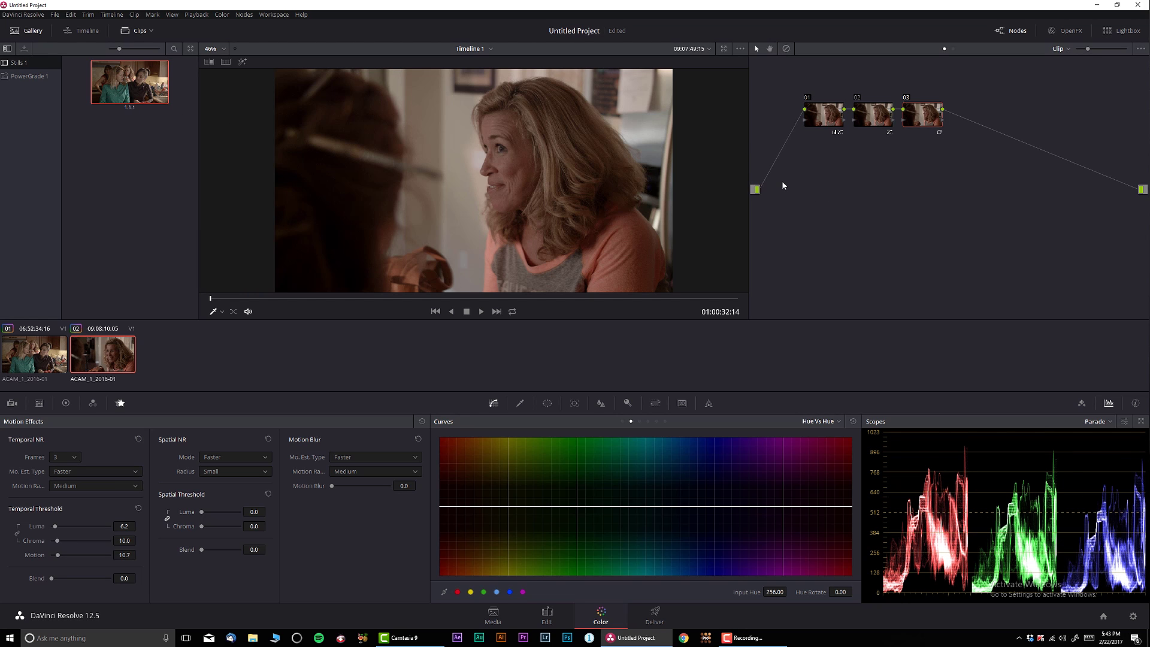
key("ctrl+home")
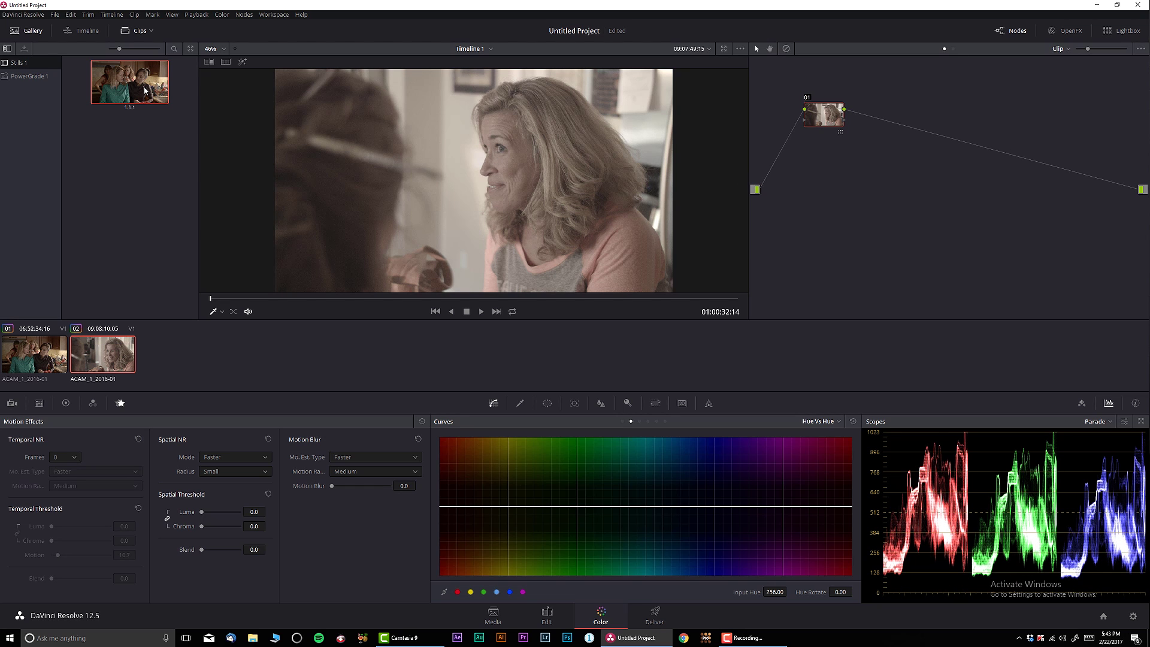
Append still 1.1.1's node graph after node 01 as nodes 02–04 and scrub the clip
right_click(145, 90)
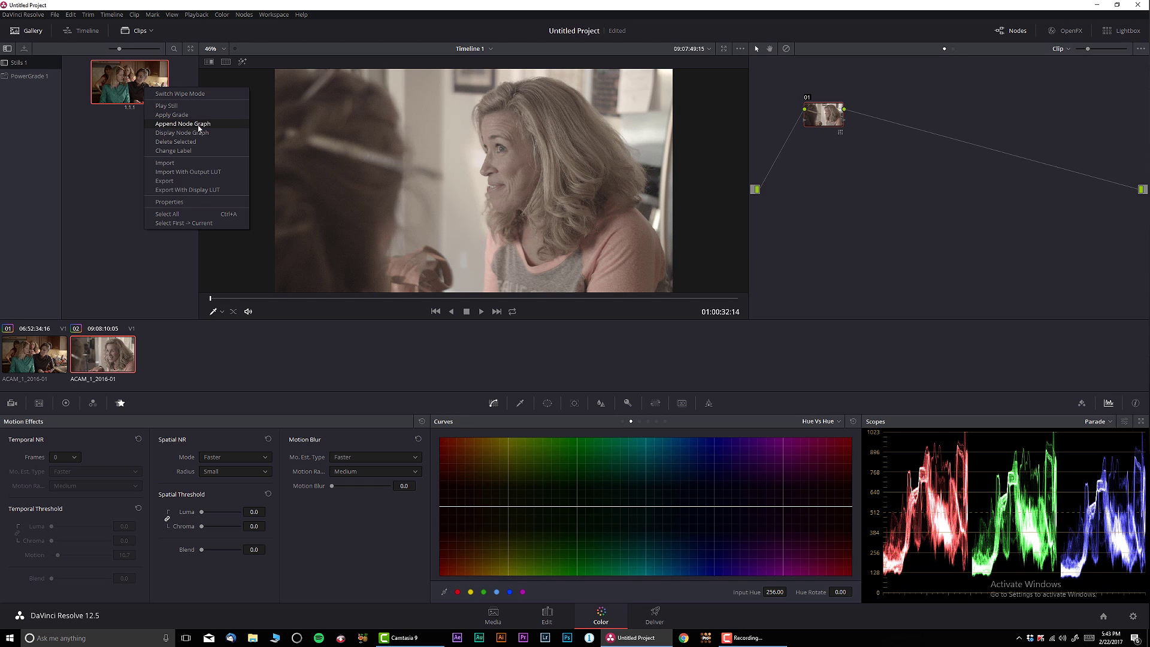
left_click(199, 124)
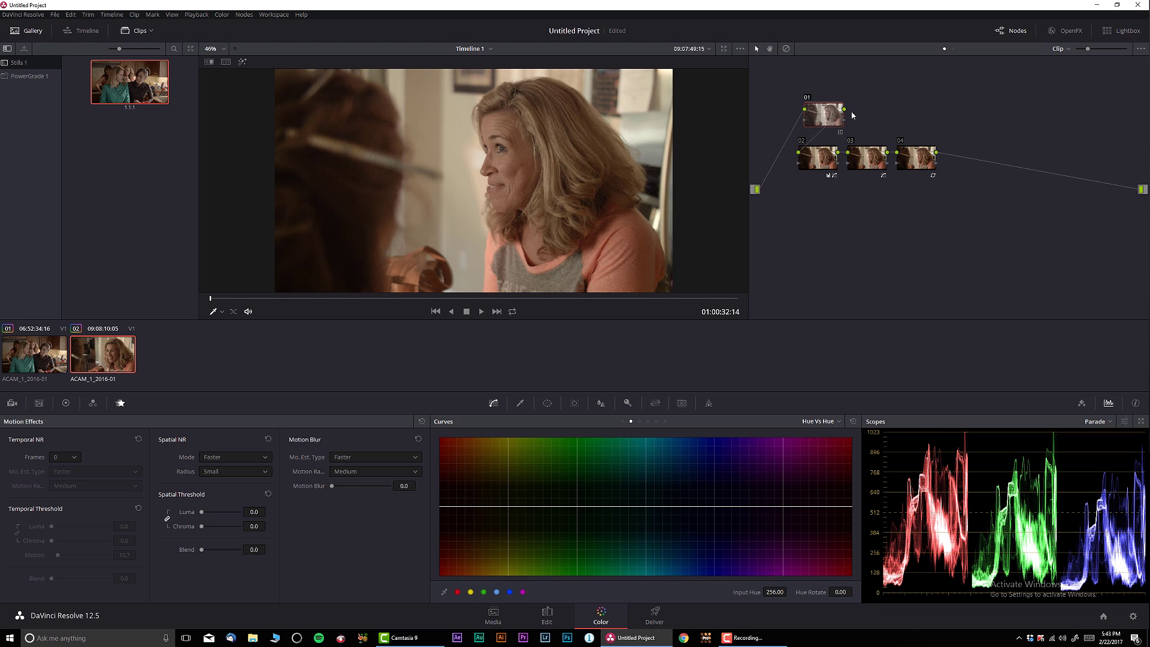
left_click_drag(817, 117, 789, 109)
left_click_drag(293, 299, 457, 294)
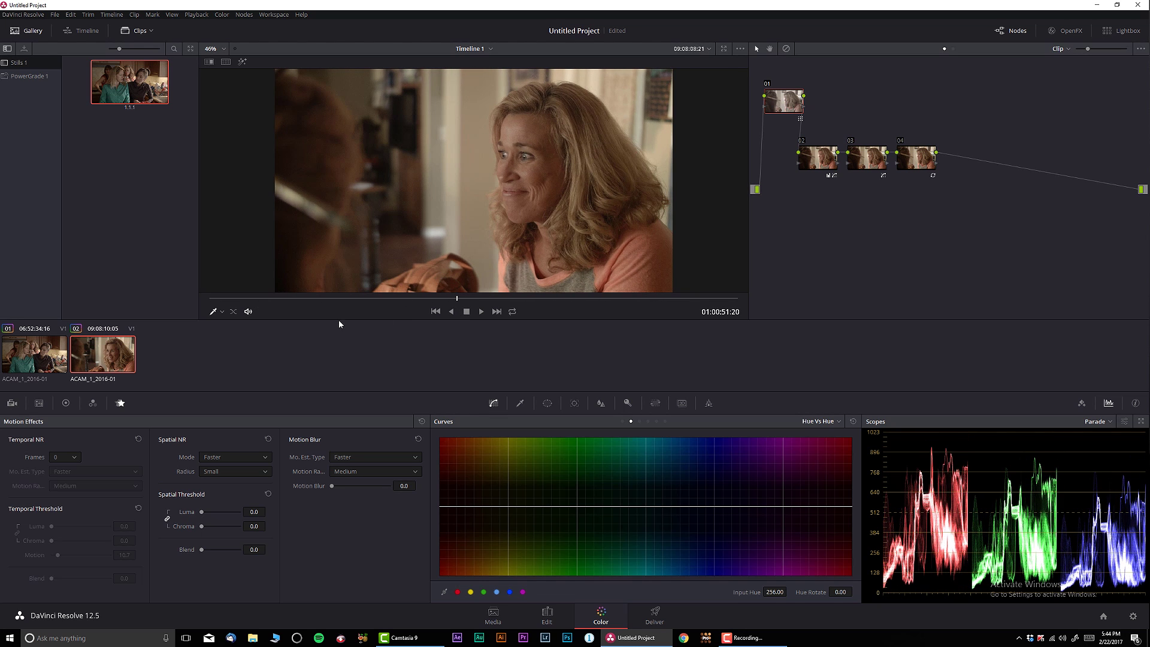
Select clip 01 and turn on a side-by-side split-screen comparison
left_click(52, 353)
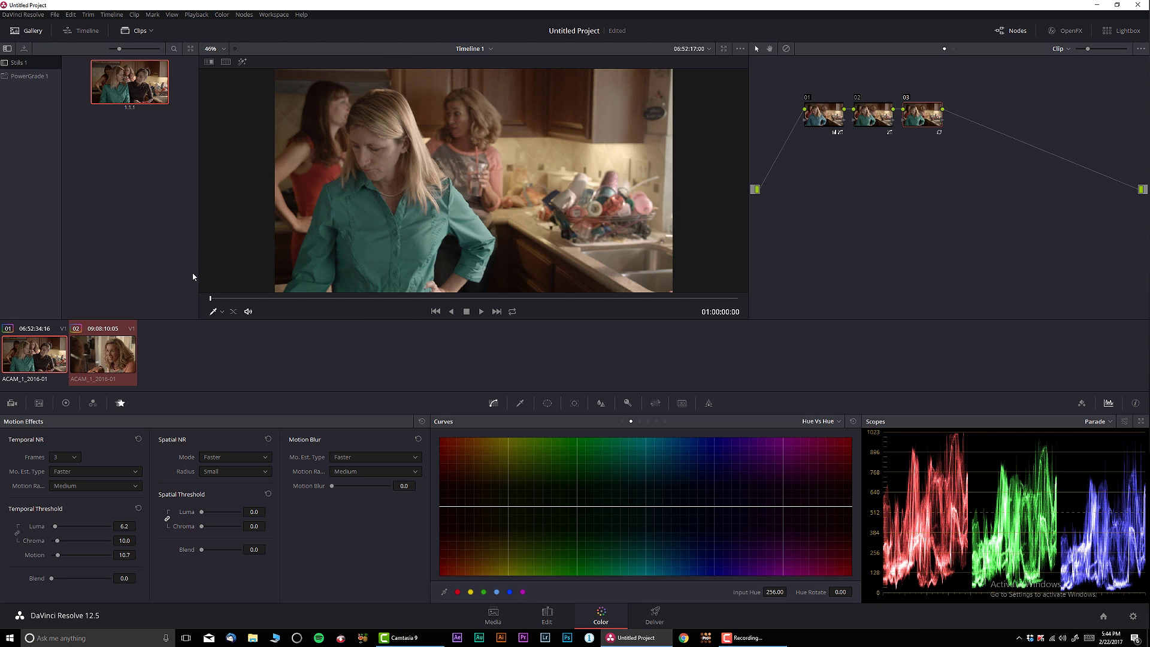
left_click(226, 63)
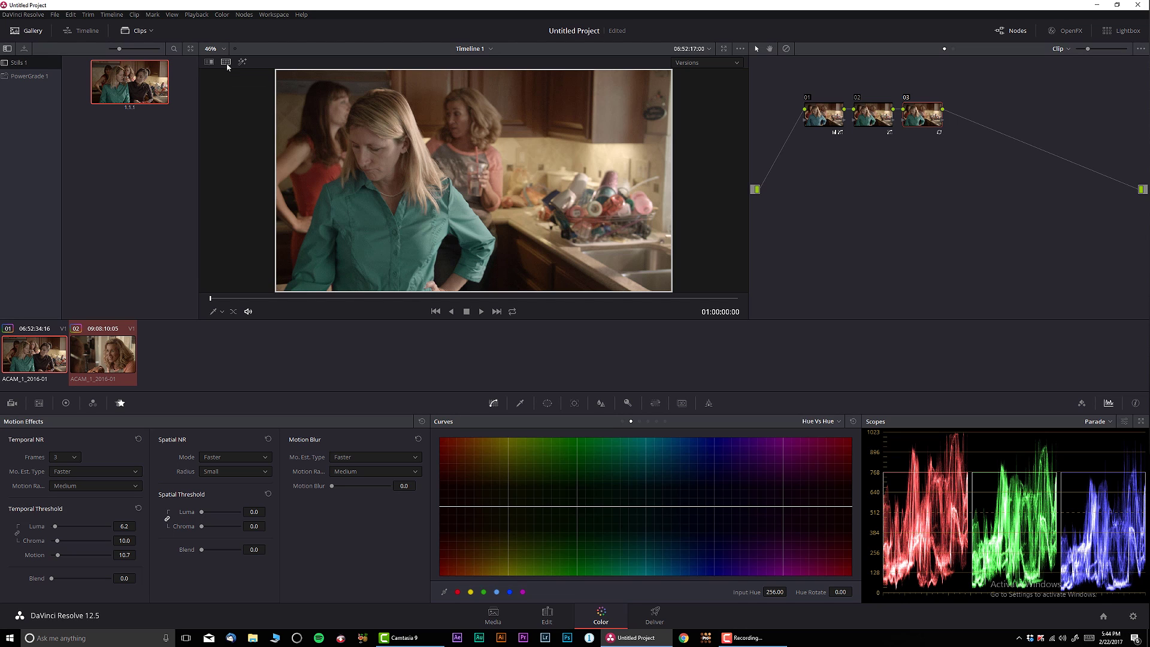
left_click(708, 62)
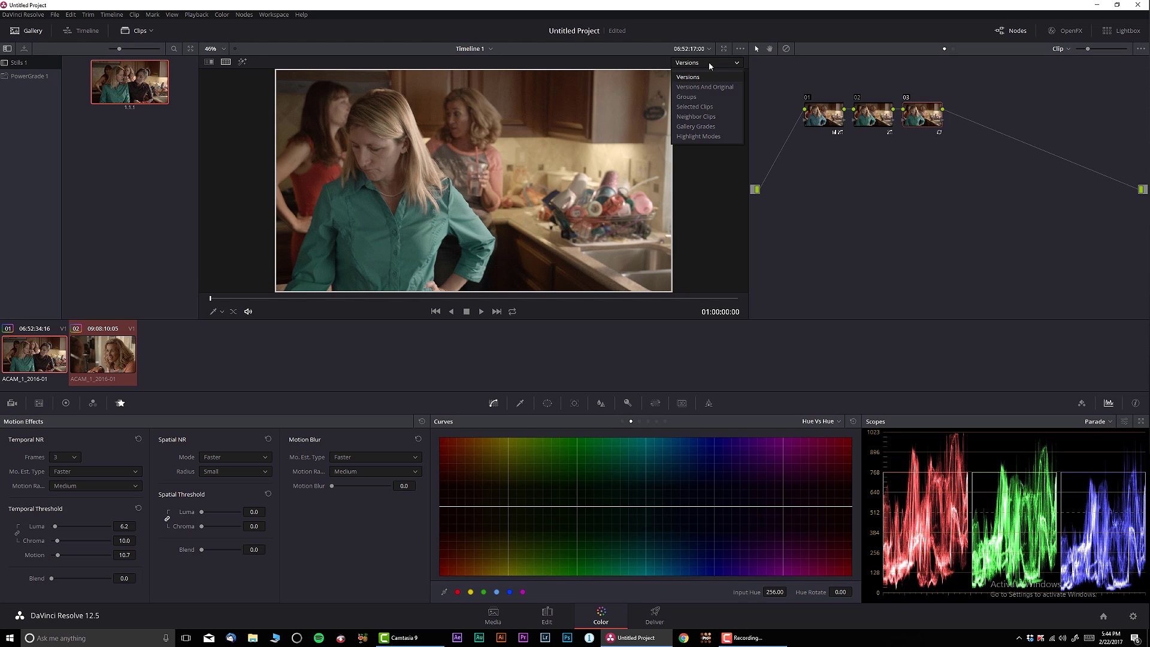
left_click(693, 107)
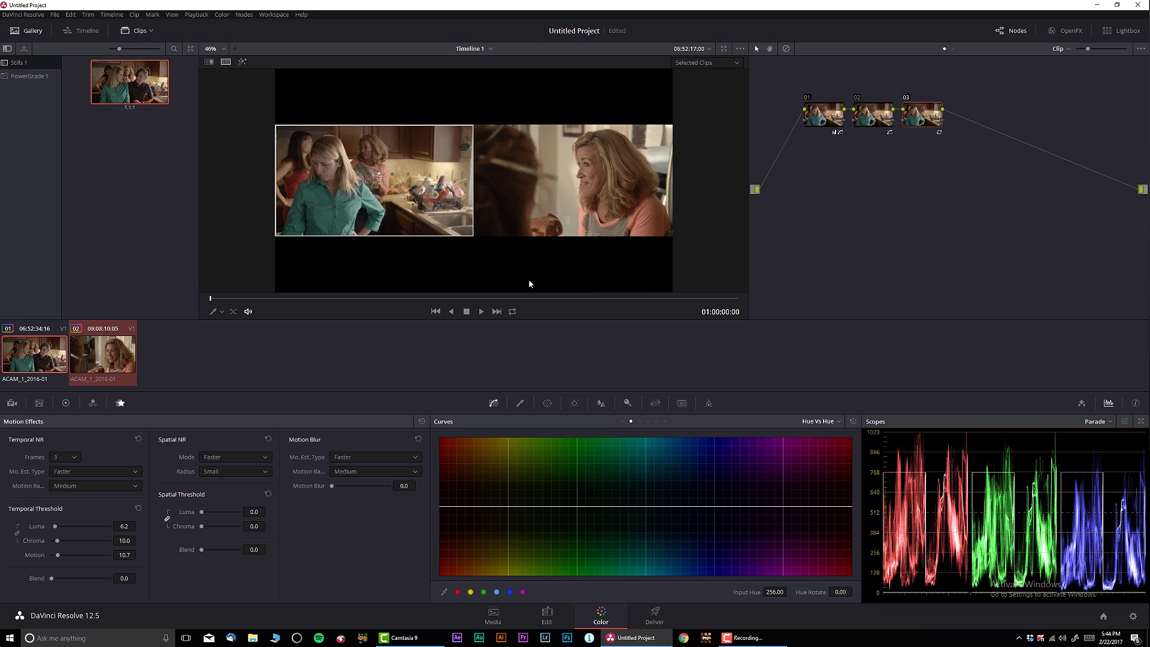
Enlarge the viewer with Alt+F, zoom to 110%, and scrub forward through both clips
key("alt+f")
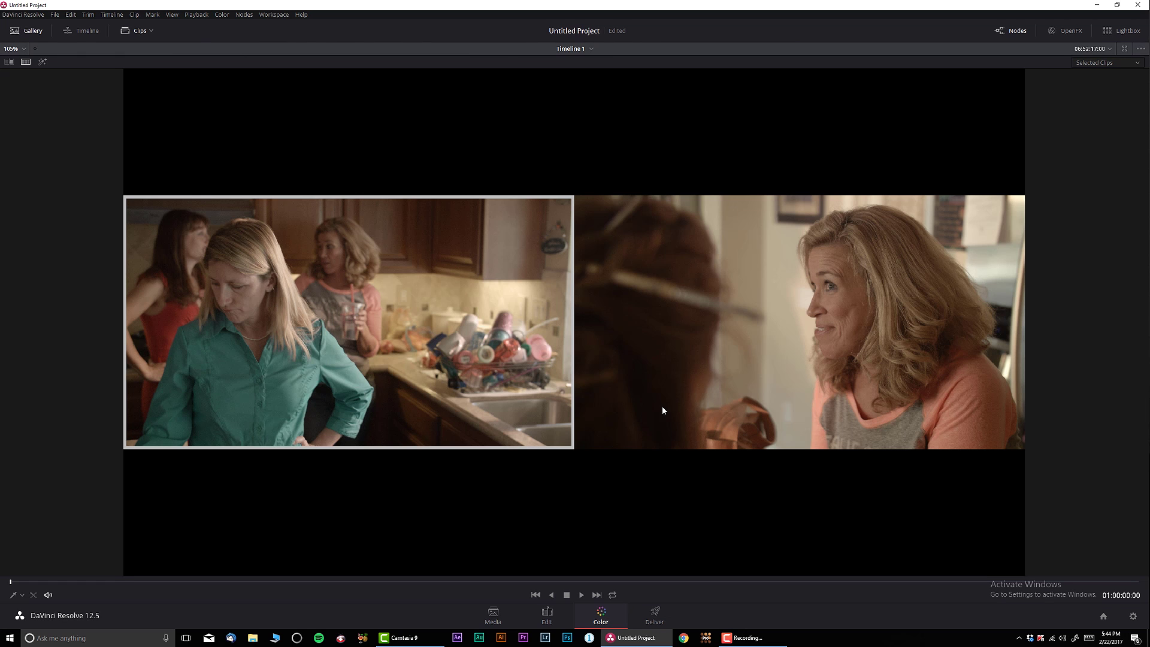
scroll(662, 411, "up", 1)
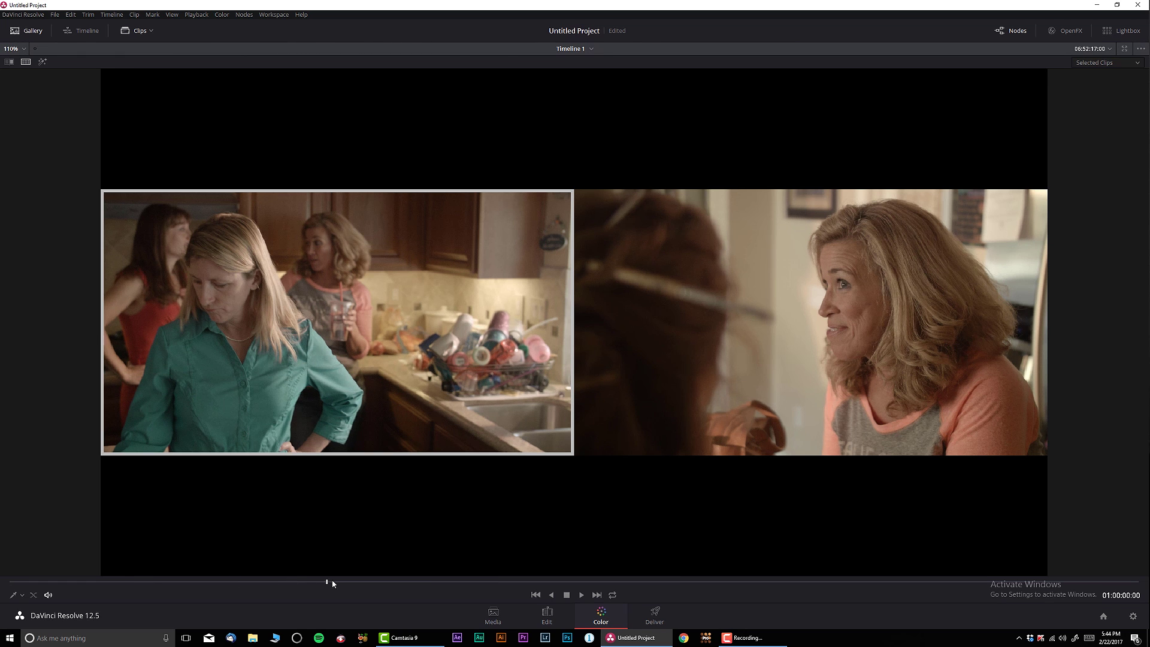
left_click_drag(334, 583, 731, 566)
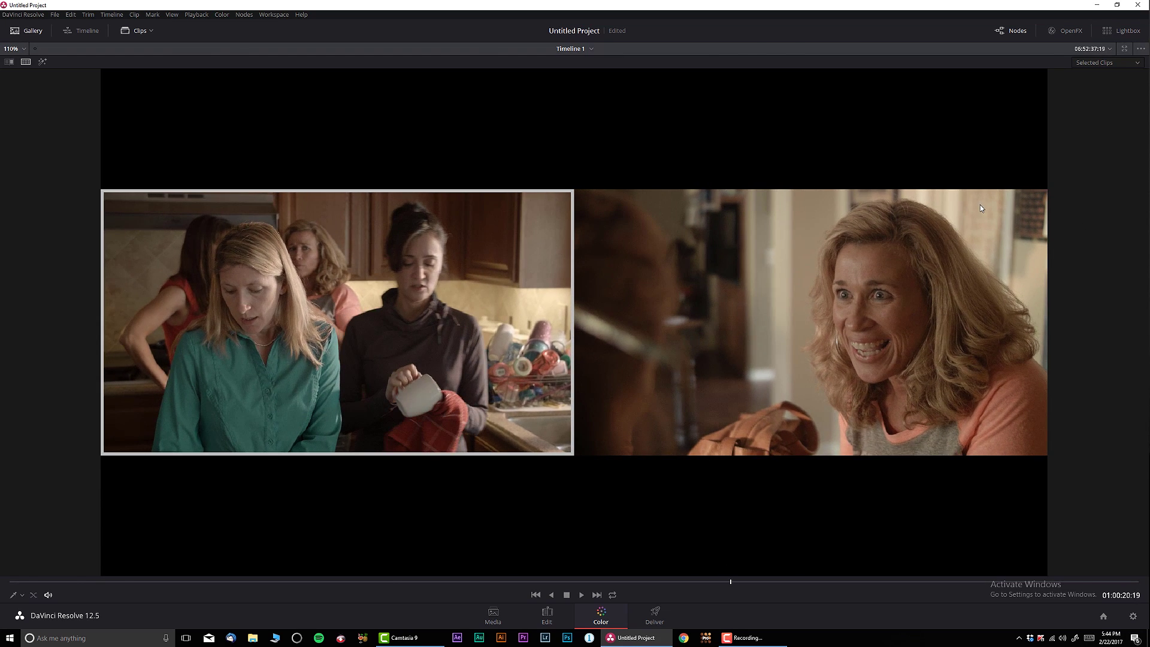
Exit the enhanced viewer and toggle Split Screen off and back on
key("alt+f")
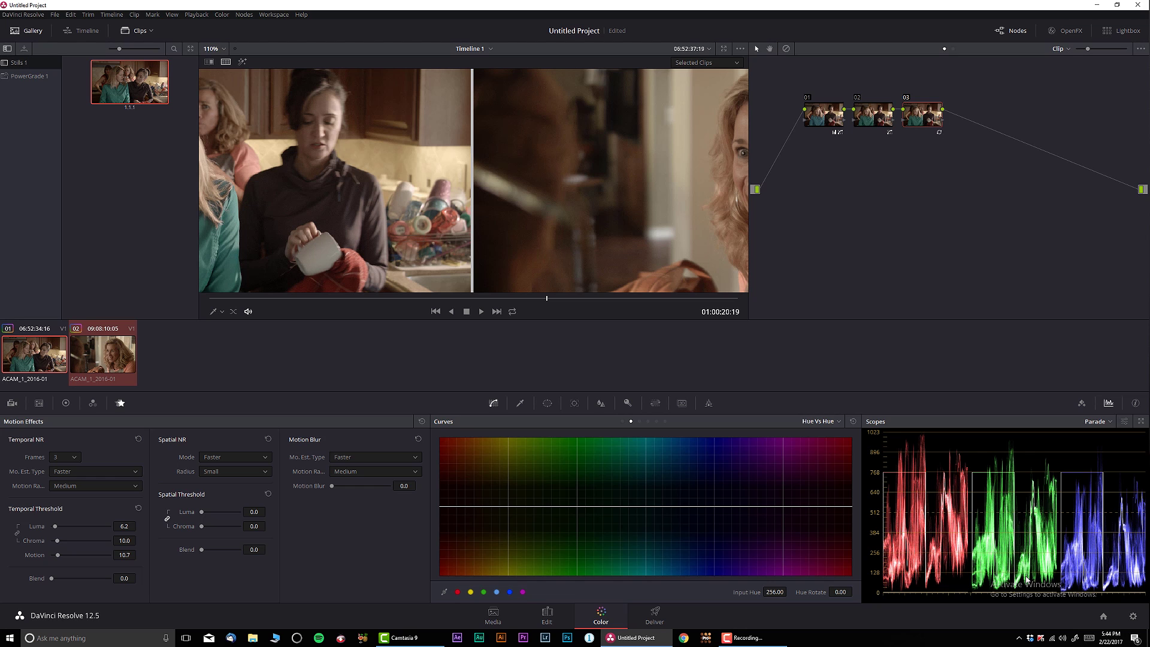
left_click(226, 62)
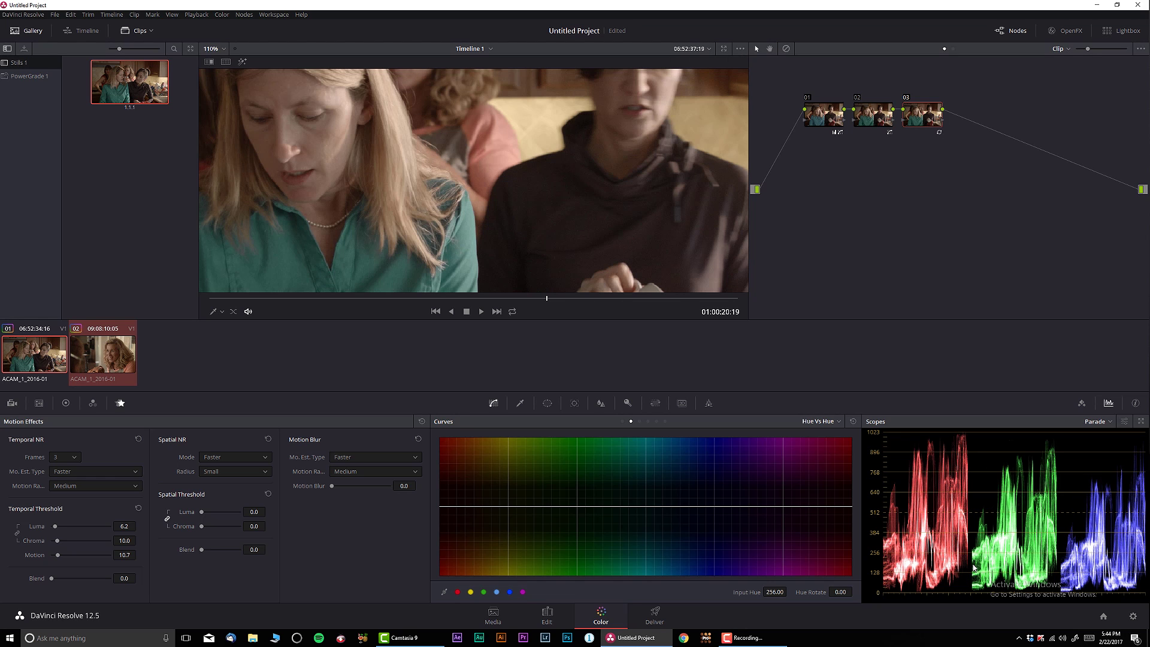
left_click(226, 61)
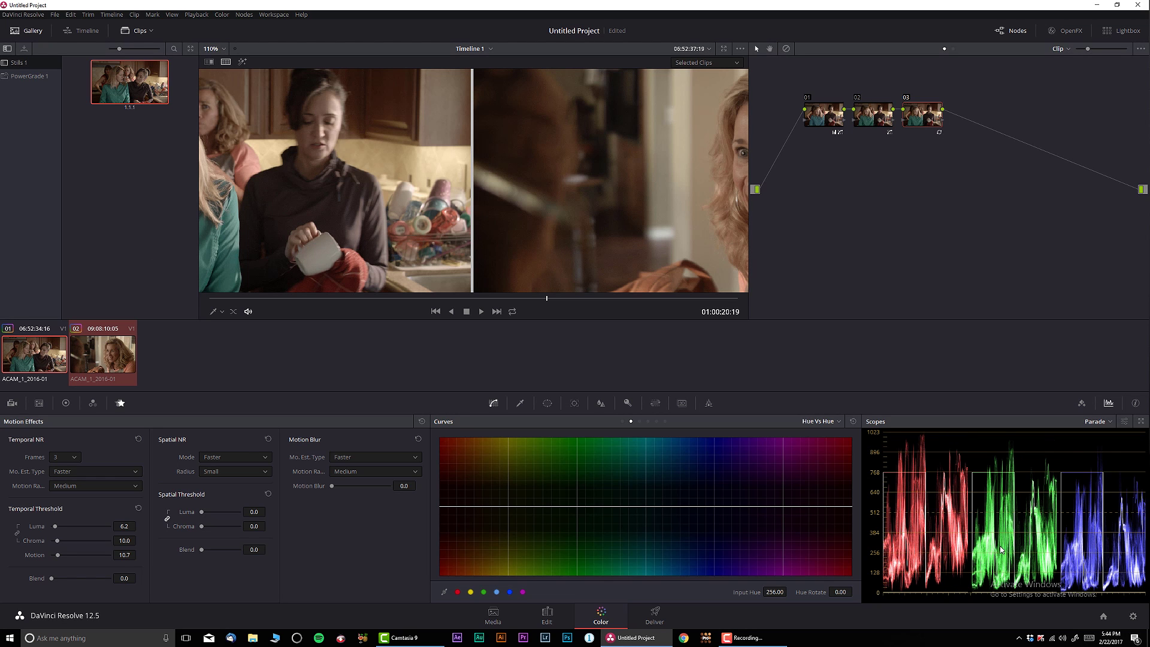
Pan the split image, scrub to a later frame, and reposition the wipe between clips
left_click_drag(579, 190, 413, 196)
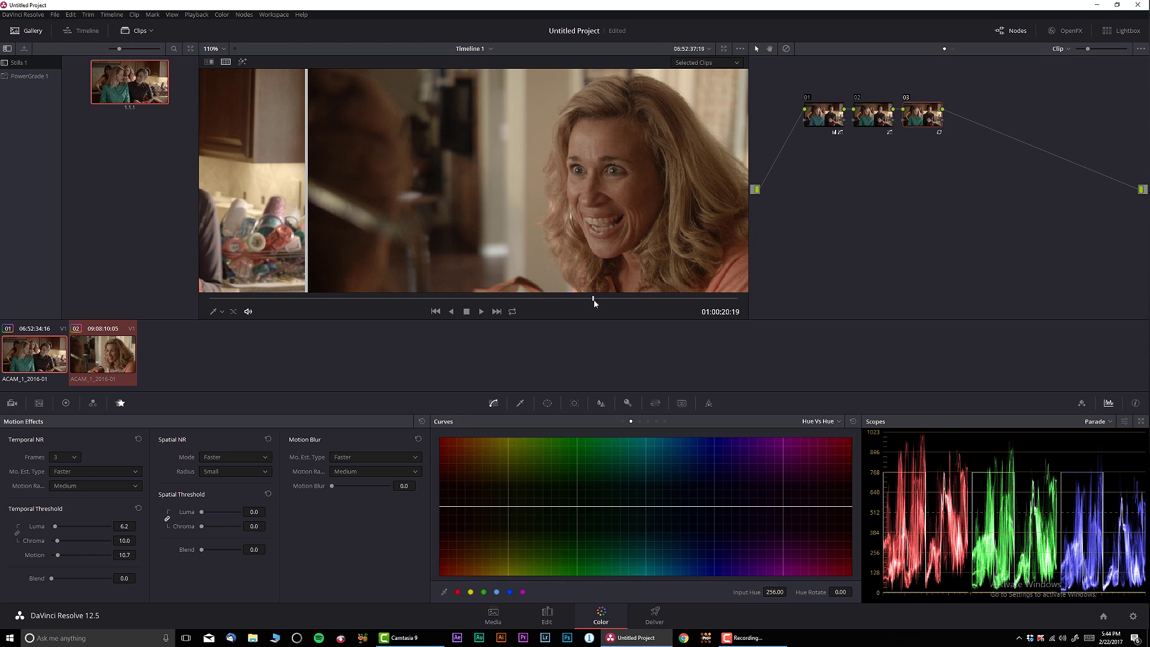
left_click_drag(595, 302, 624, 308)
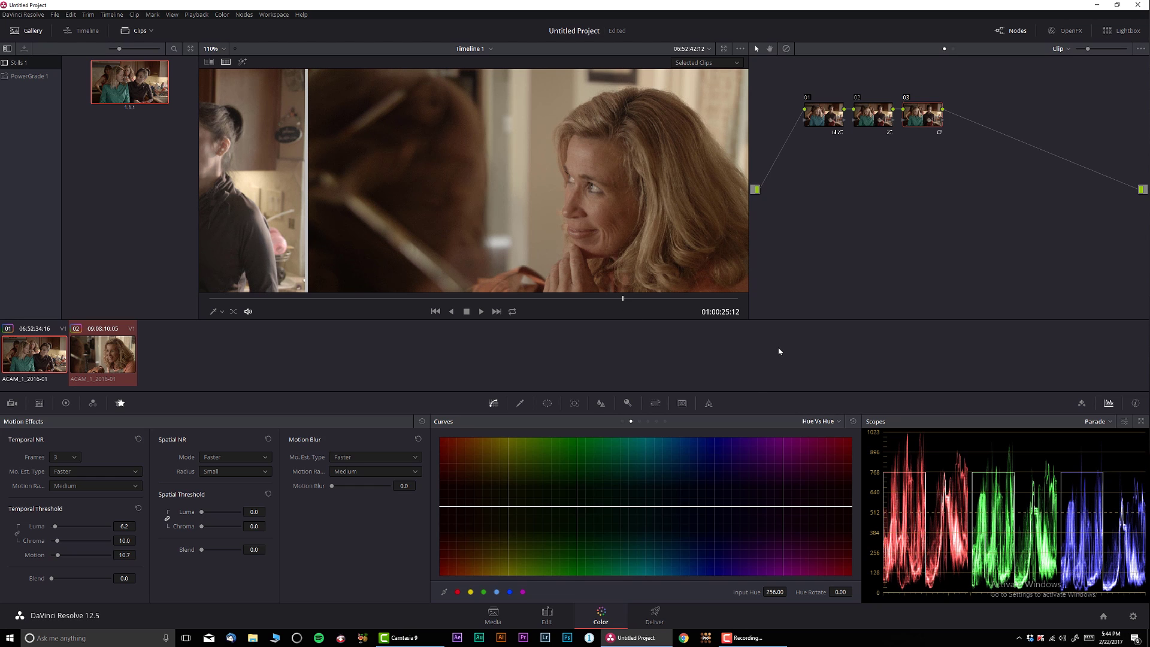
left_click_drag(258, 198, 434, 204)
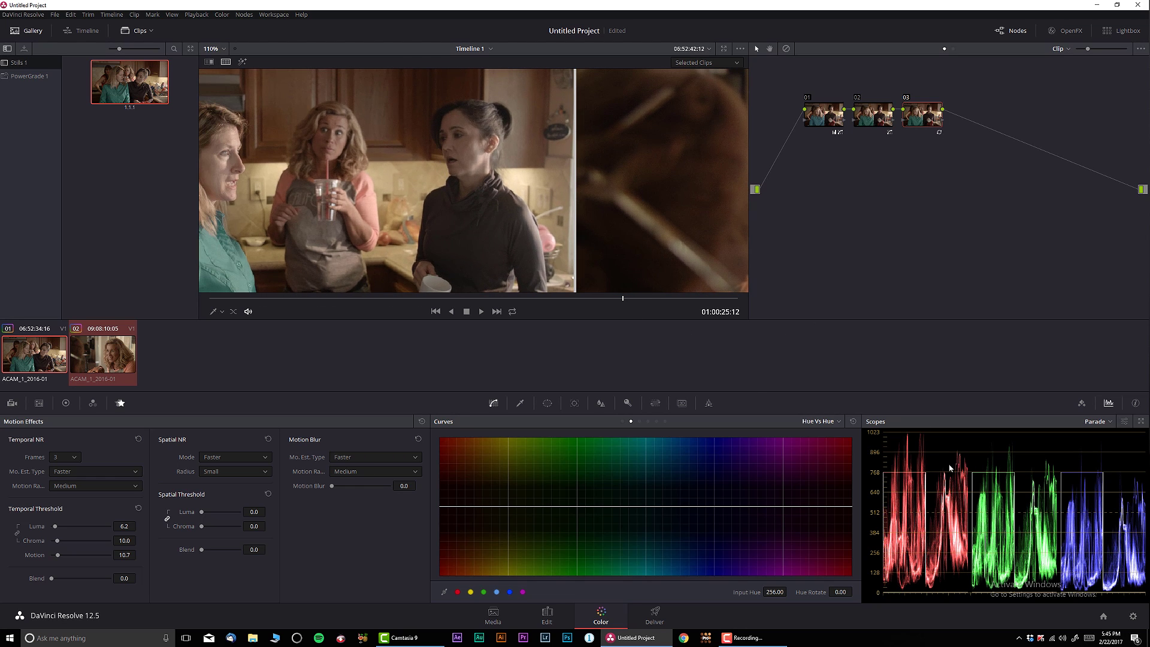
left_click_drag(443, 288, 252, 302)
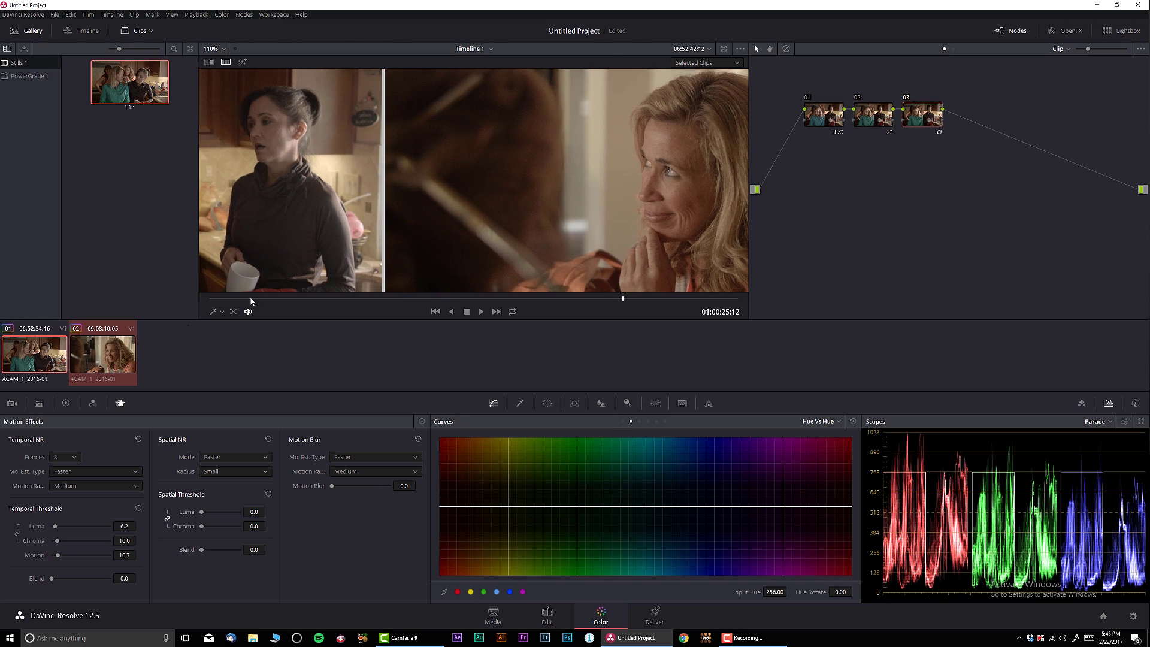
Add serial node 05 after node 04 on clip 02
left_click(100, 363)
left_click(920, 160)
key("alt+s")
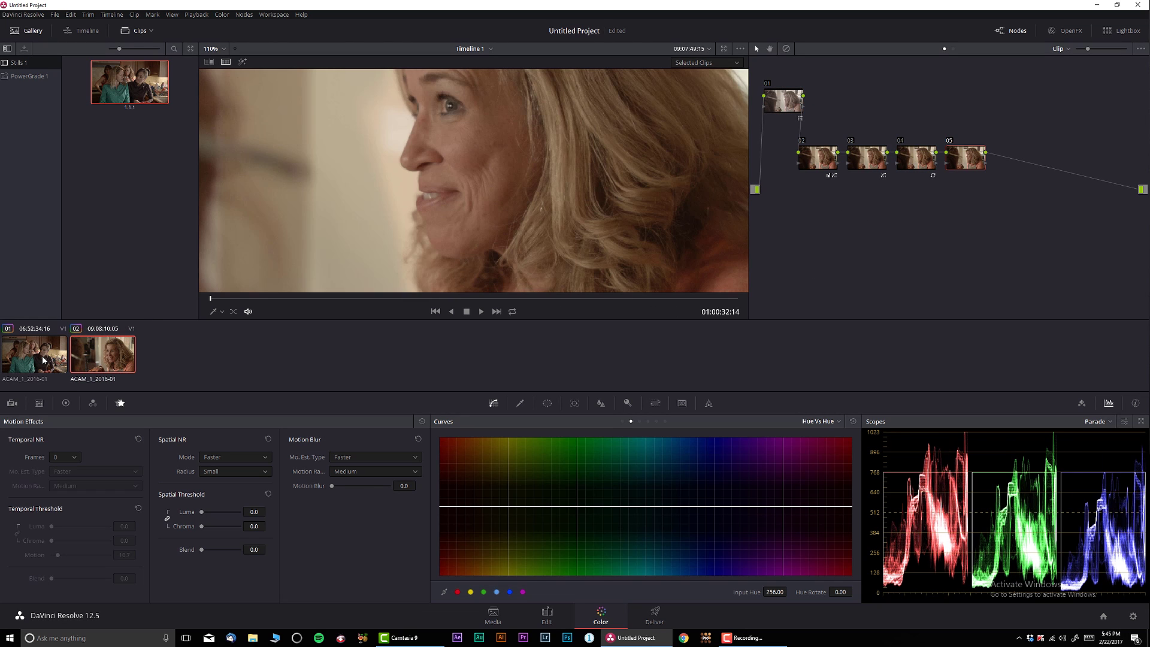
left_click(43, 360)
scroll(479, 194, "down", 5)
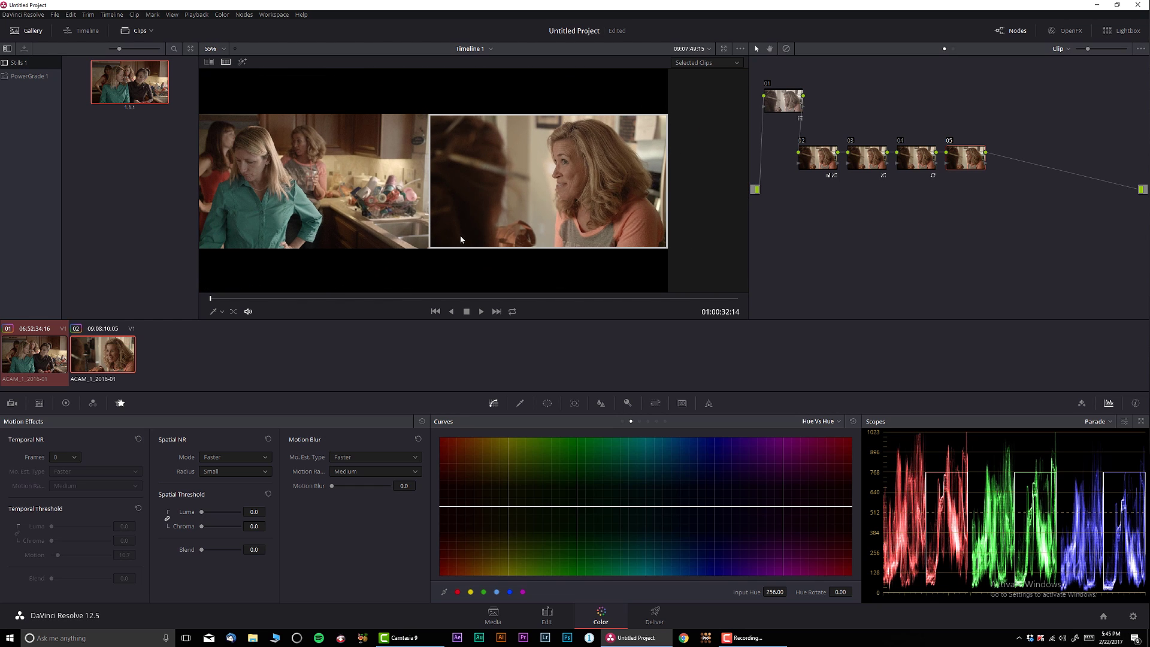
scroll(455, 234, "up", 1)
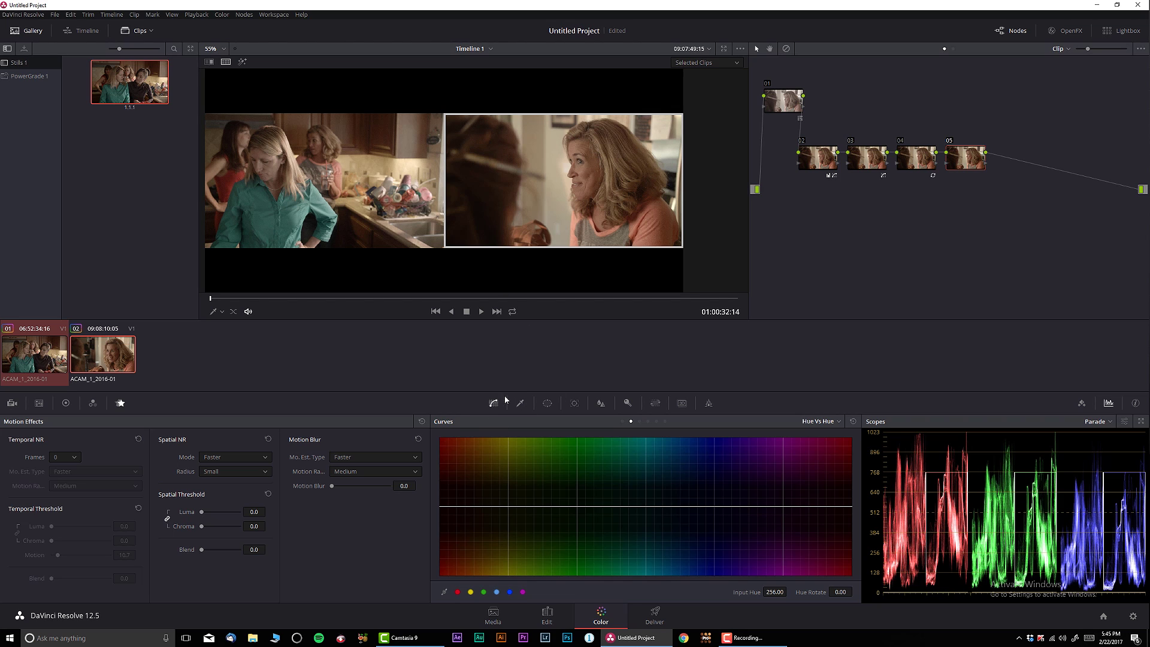
Give node 05 a Custom curve with two control points for a gentle midtone lift, then toggle it to compare
left_click(830, 421)
left_click(832, 435)
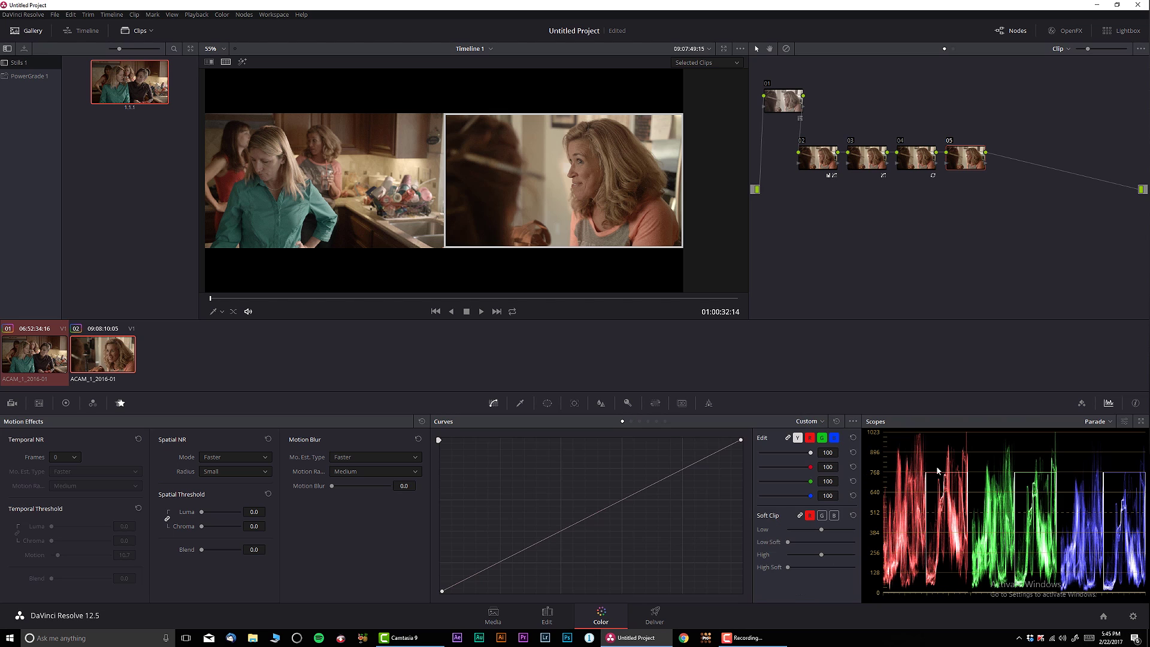
left_click(622, 500)
left_click_drag(740, 442, 715, 434)
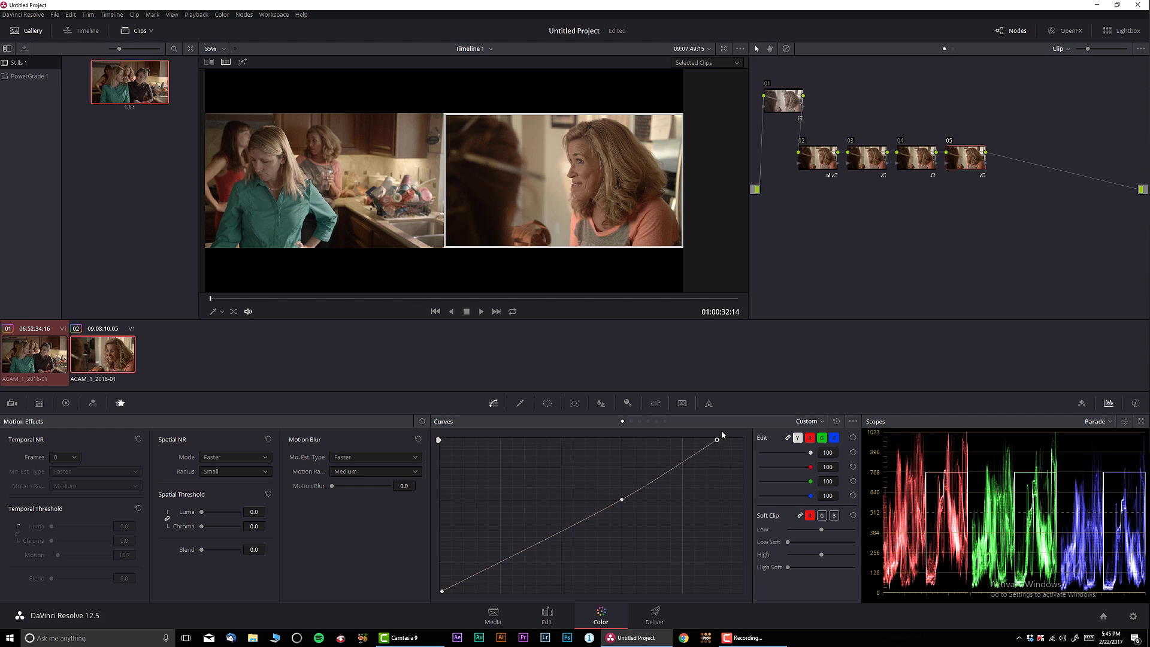
key("ctrl+z")
left_click_drag(623, 502, 687, 464)
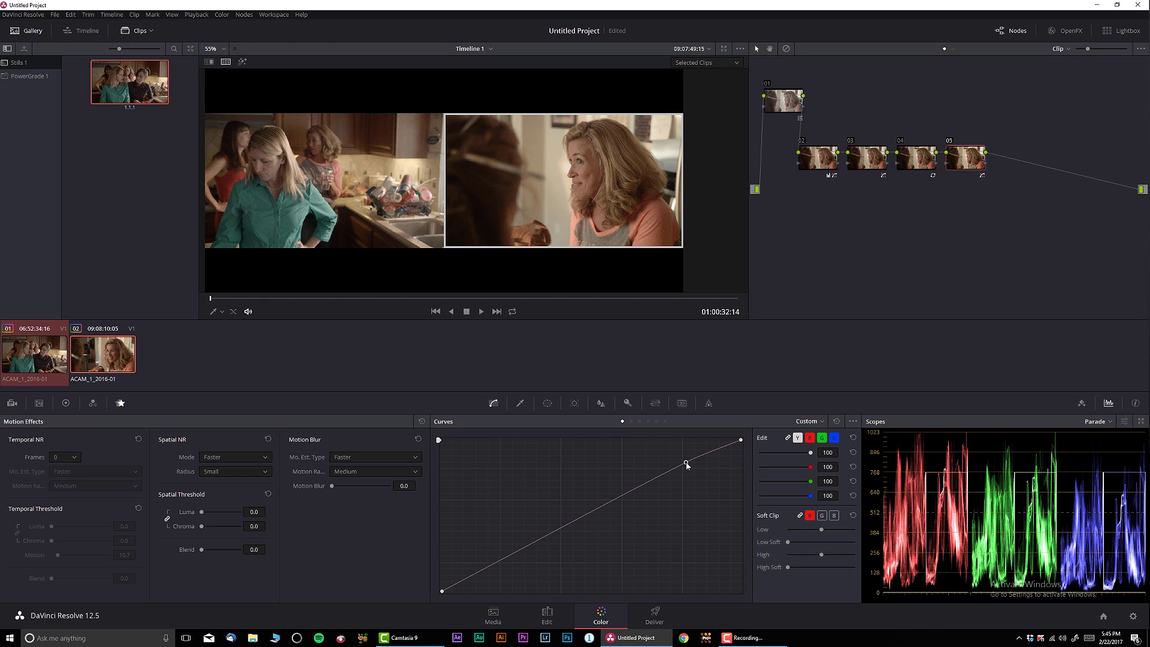
left_click(560, 531)
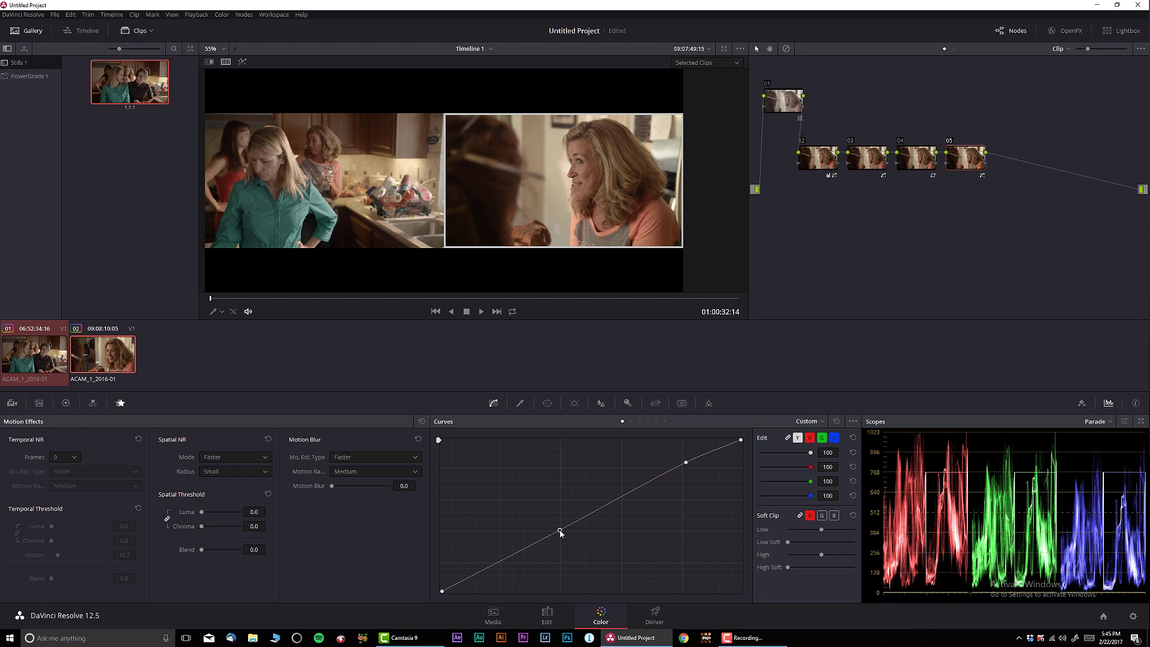
left_click_drag(560, 533, 586, 517)
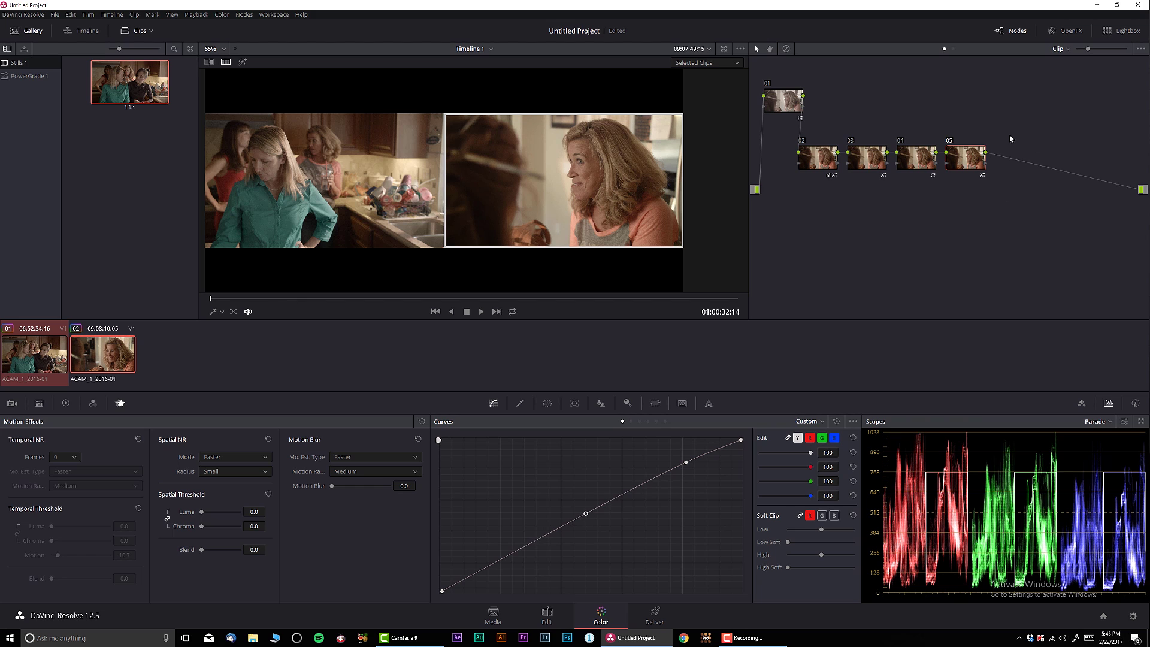
left_click(950, 142)
left_click(951, 143)
Loop both matched clips side by side in the enlarged, zoomed viewer, stopping at 01:00:39:07
key("alt+f")
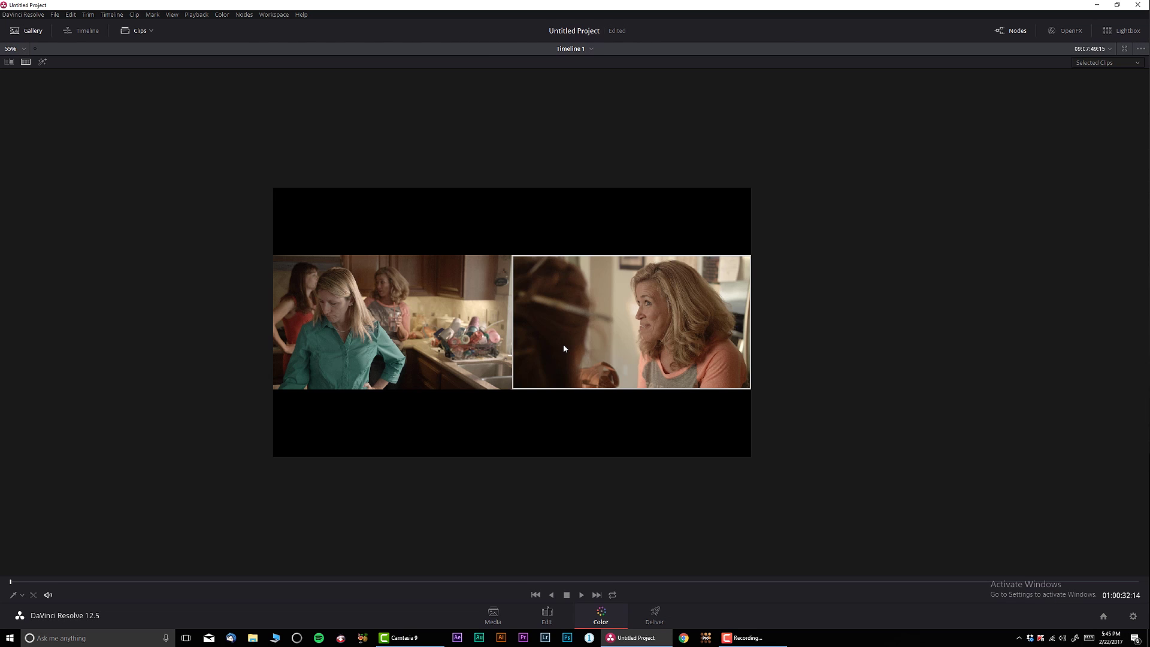
scroll(543, 351, "up", 5)
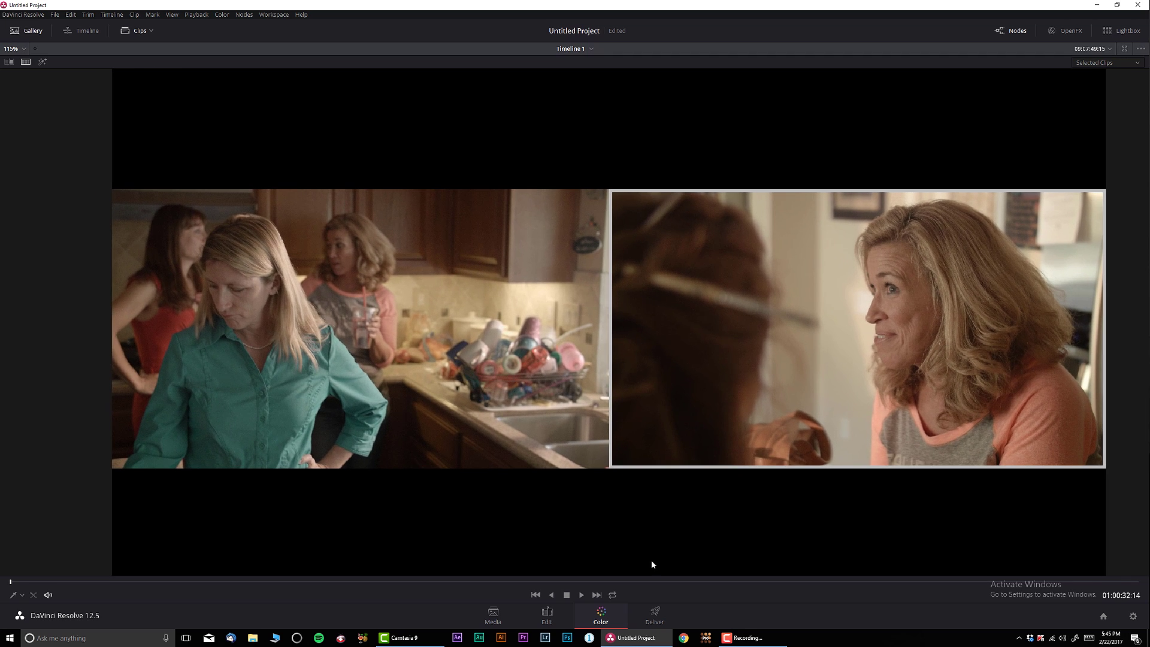
left_click(612, 595)
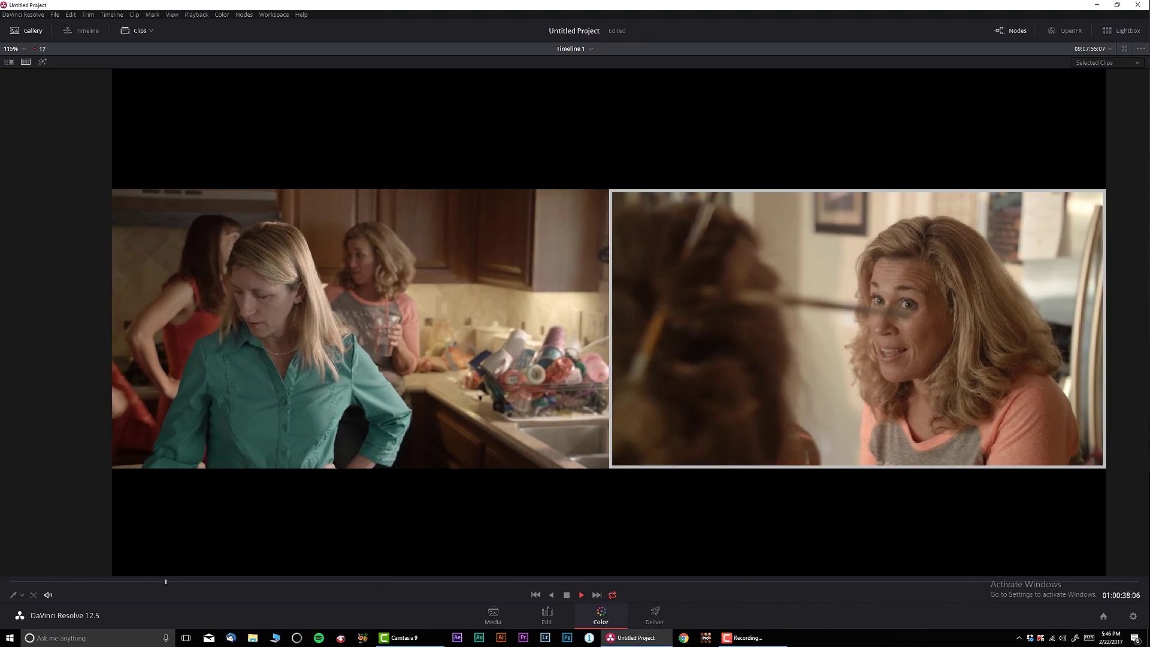
key("space")
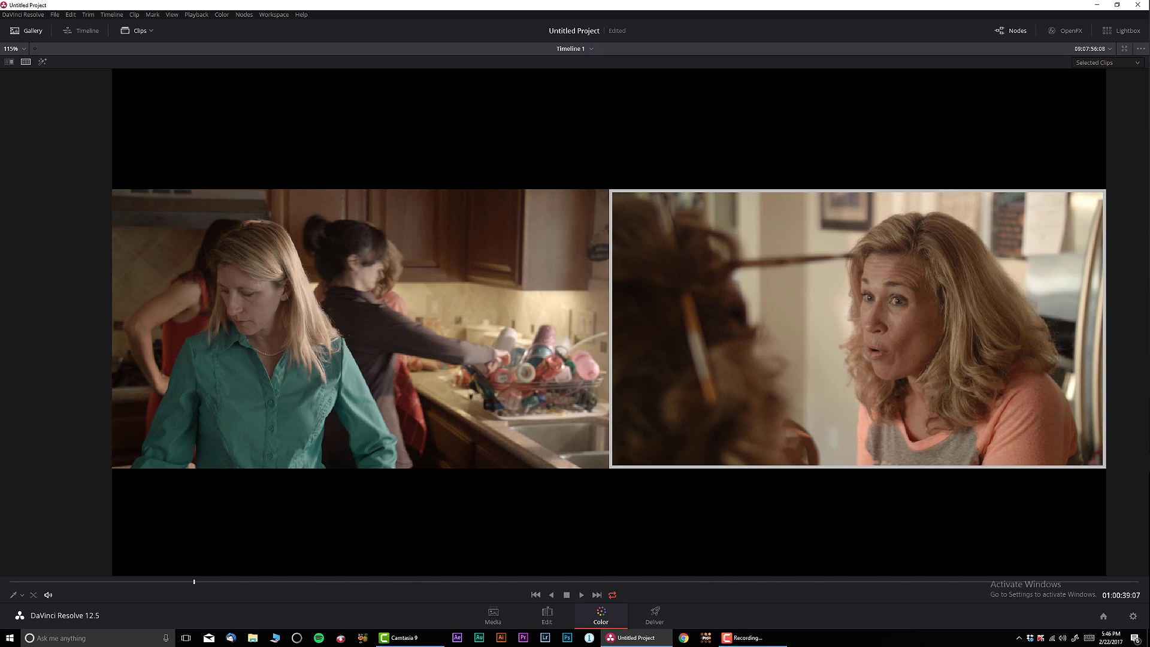